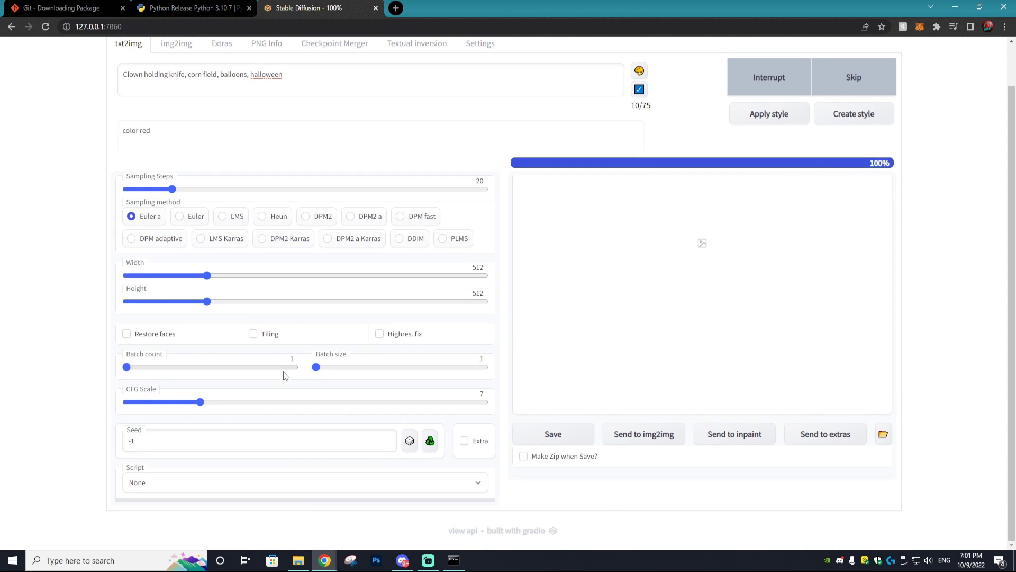
Enlarge the generated cornfield clown image in the gallery preview
click(573, 212)
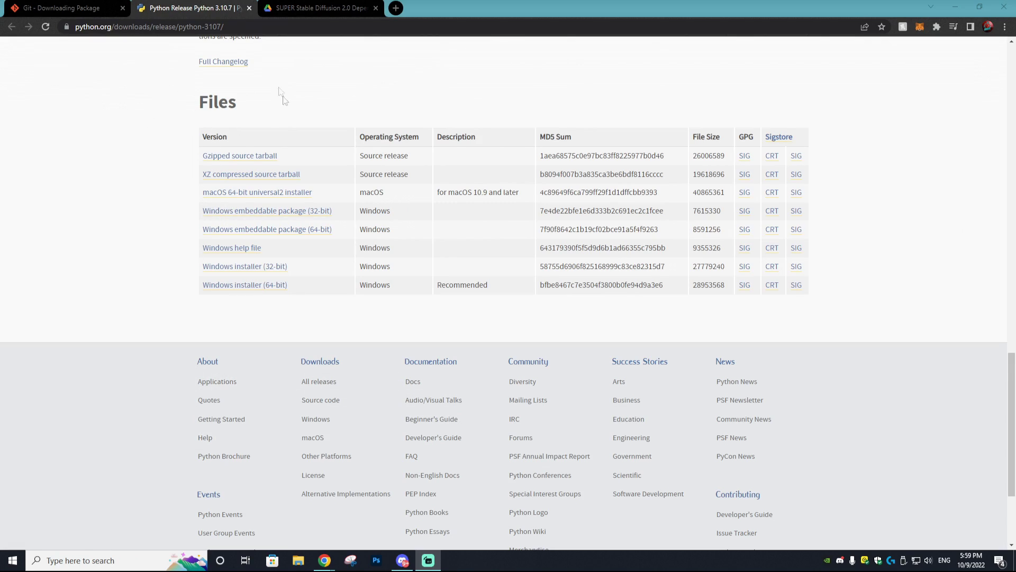
Download the Python 3.10.7 Windows installer (64-bit) and keep it despite the warning
scroll(350, 418, up, 1)
key(Home)
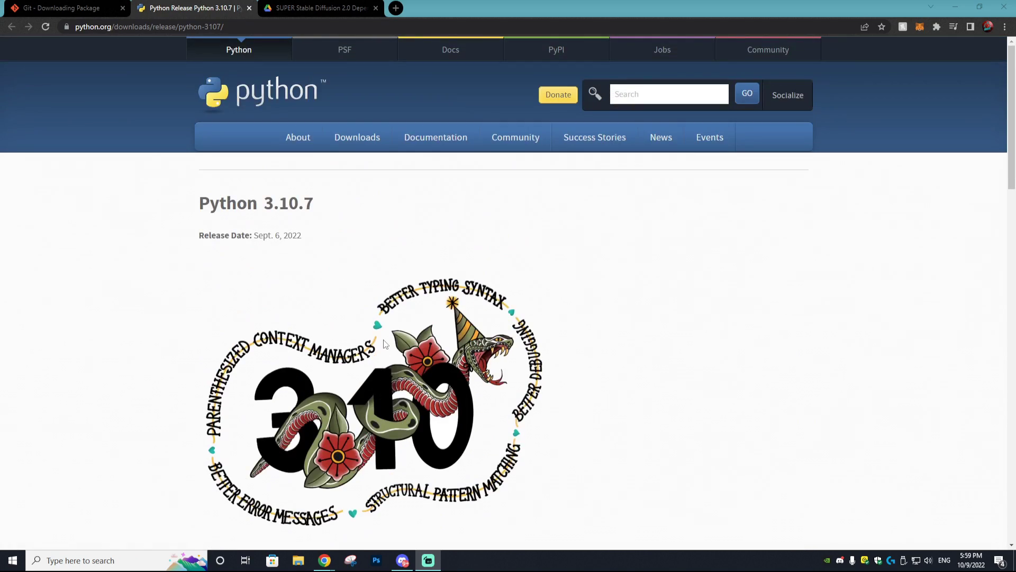
key(End)
scroll(389, 344, up, 2)
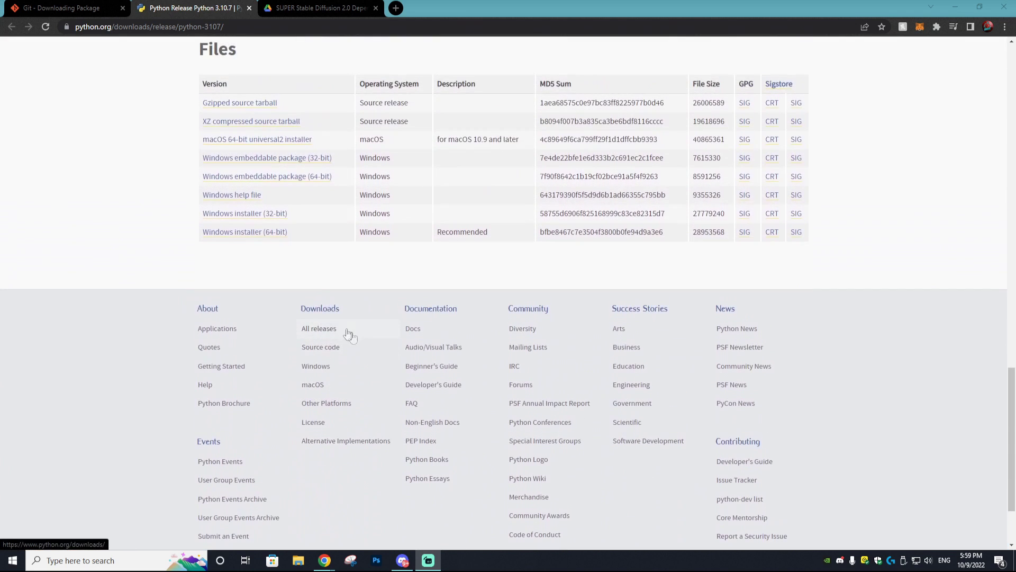
click(249, 233)
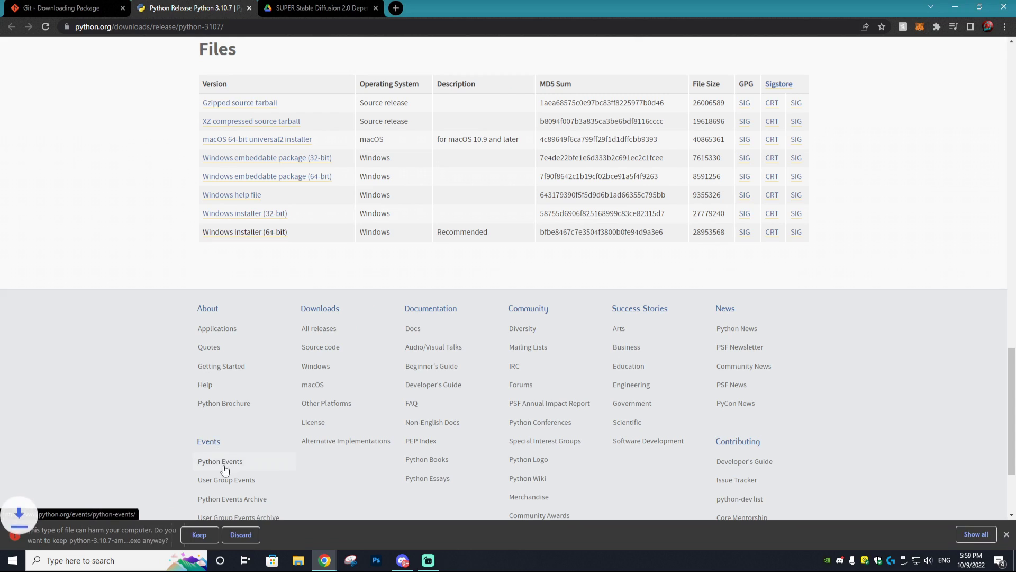
click(199, 534)
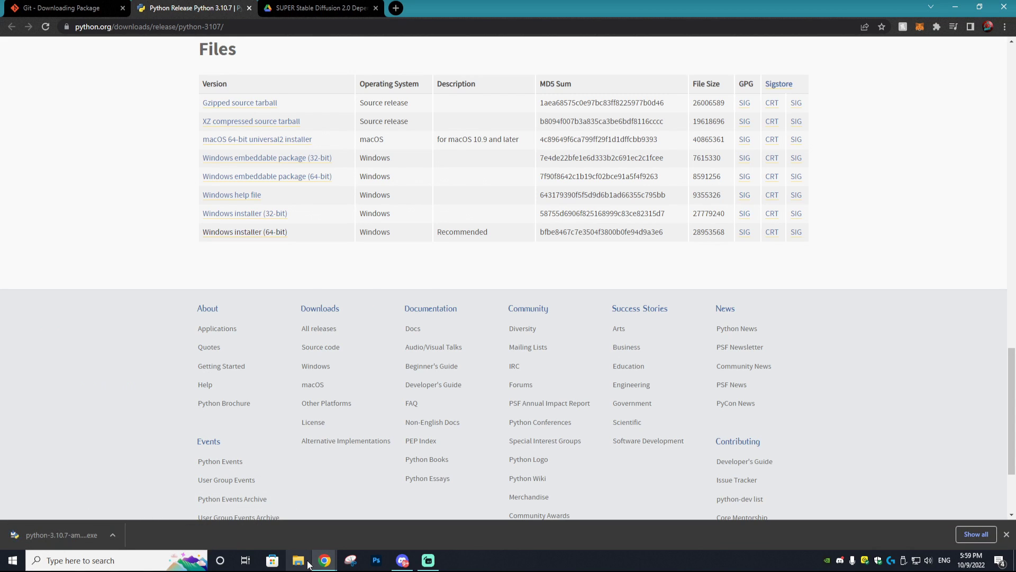
click(74, 5)
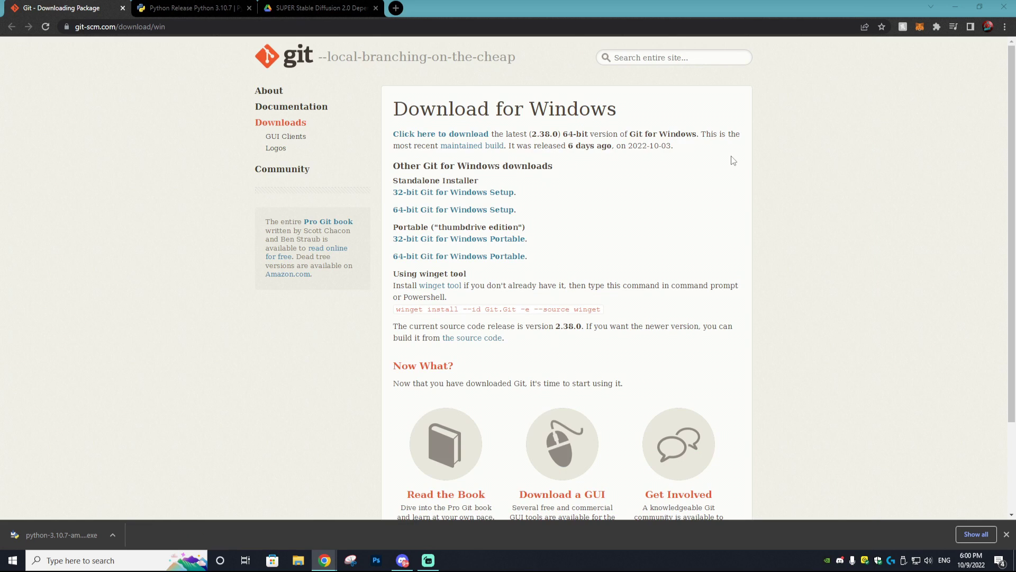
Download and keep Git-2.38.0-64-bit.exe, then bring up the SUPER Stable Diffusion 2.0 Dependencies Drive folder
click(438, 212)
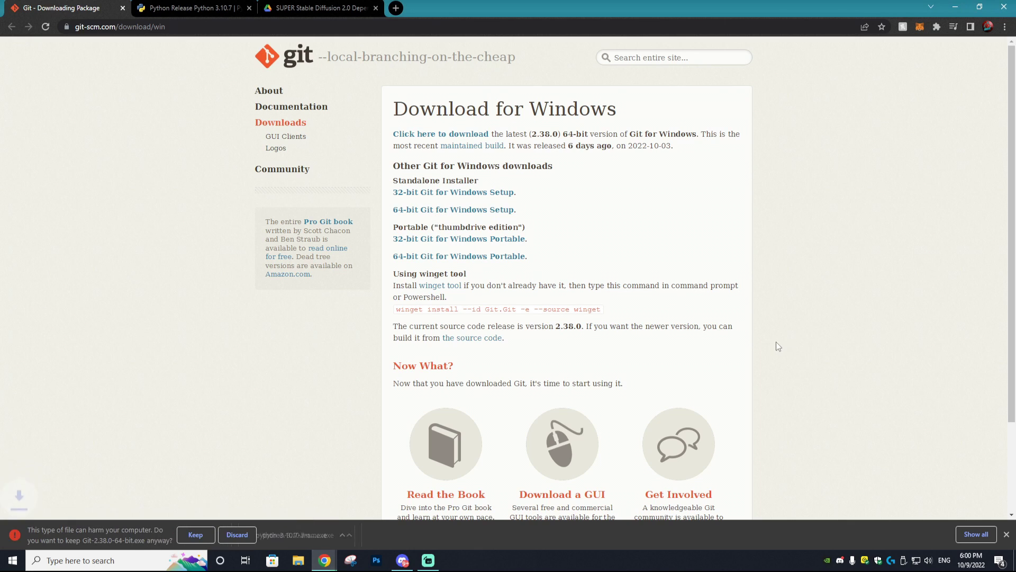
click(189, 535)
click(318, 8)
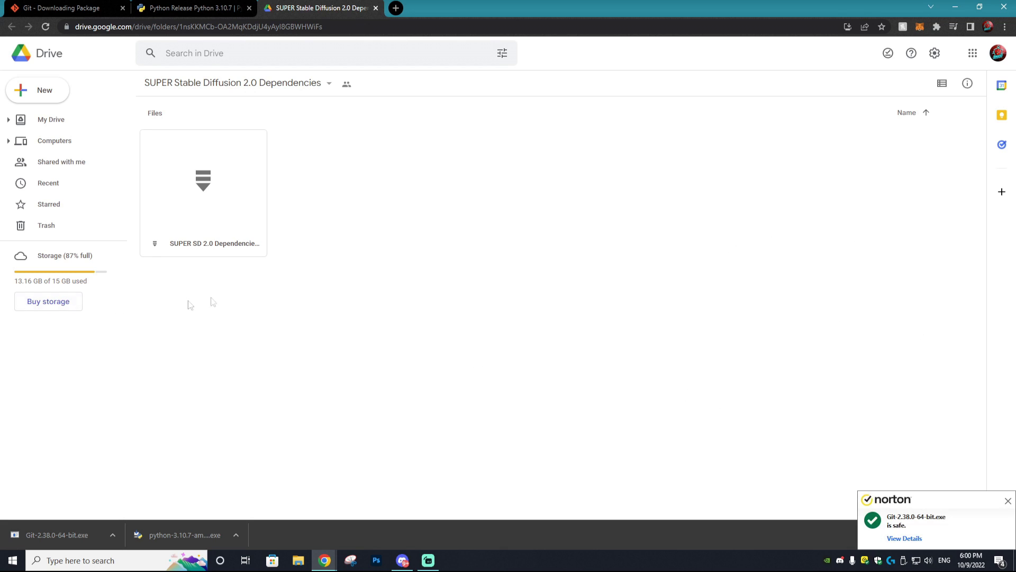
Try downloading the SUPER SD 2.0 Dependencies archive, then make a copy and download the copy
right_click(206, 197)
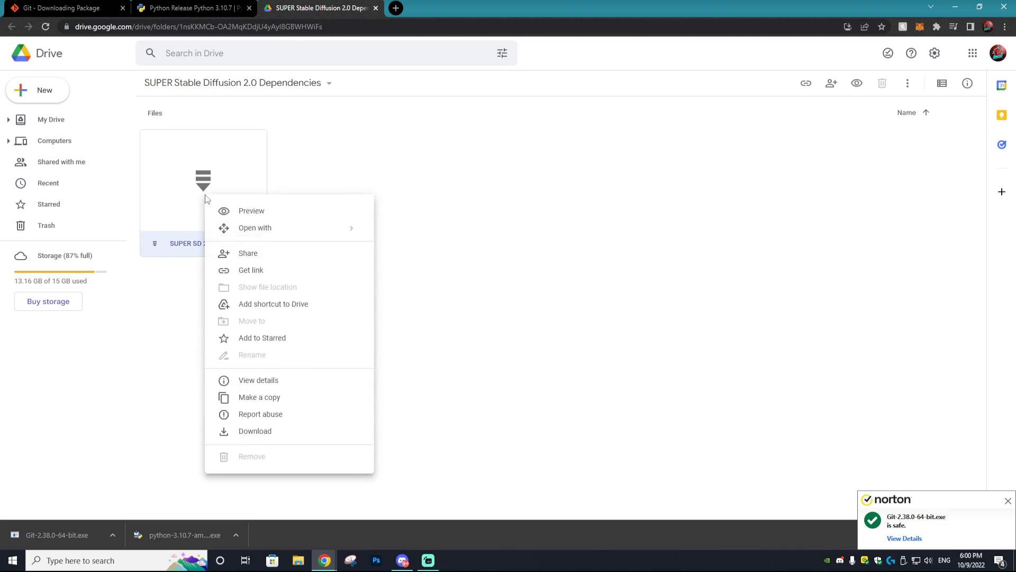
click(261, 434)
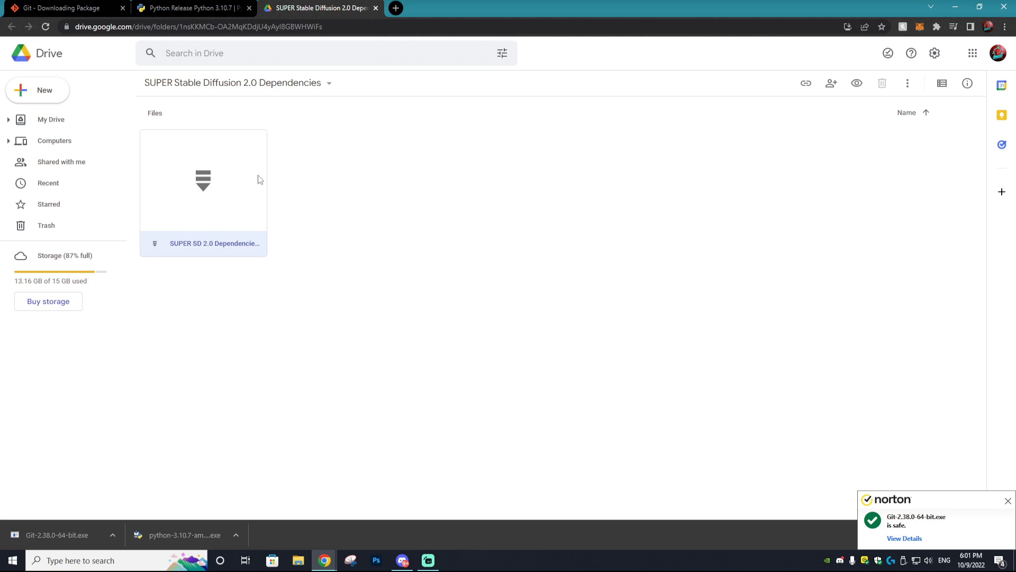
right_click(186, 191)
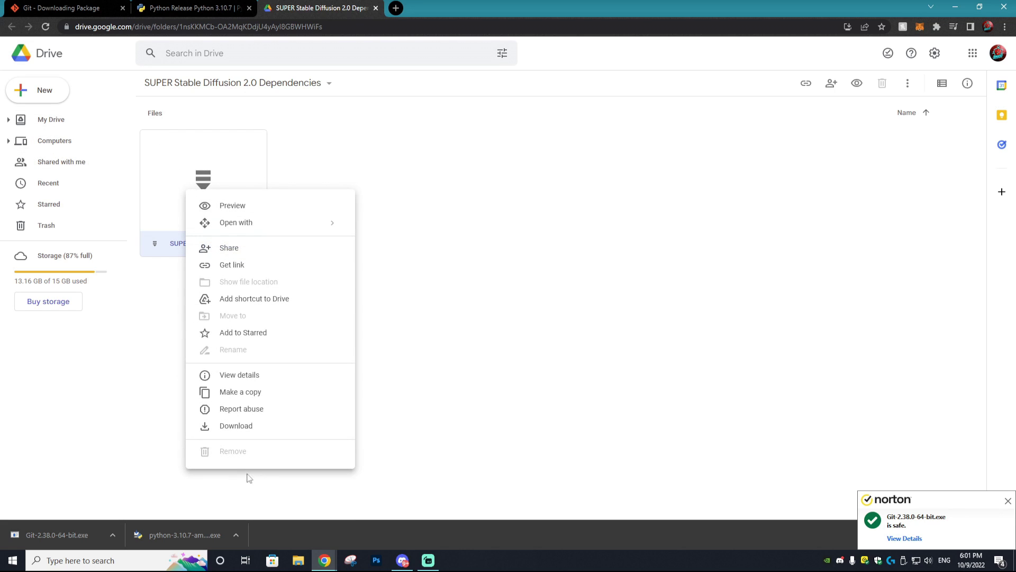
click(262, 392)
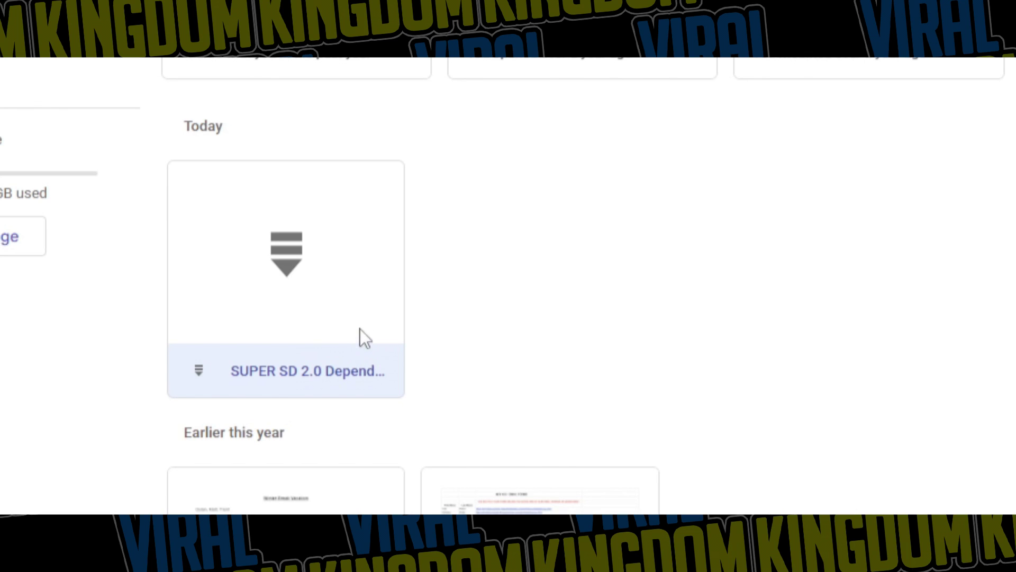
right_click(351, 305)
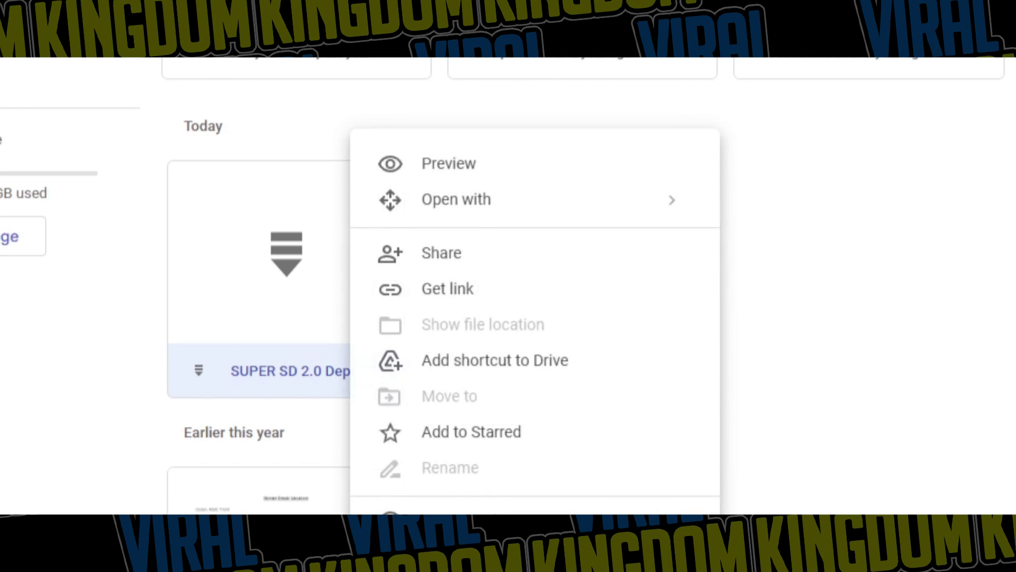
click(1009, 503)
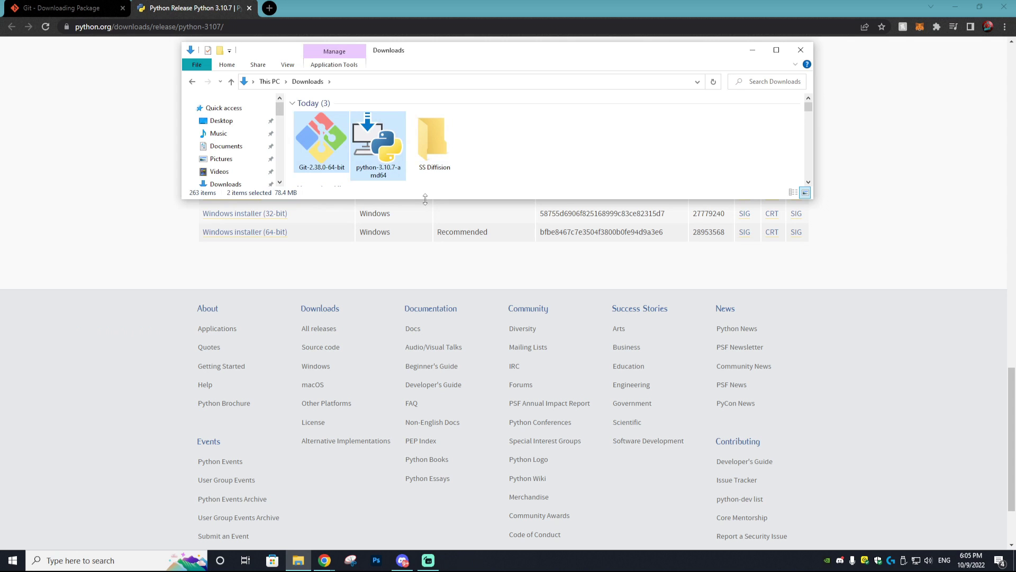
Move the Git and Python installers from Downloads into the SS Diffision folder
click(443, 134)
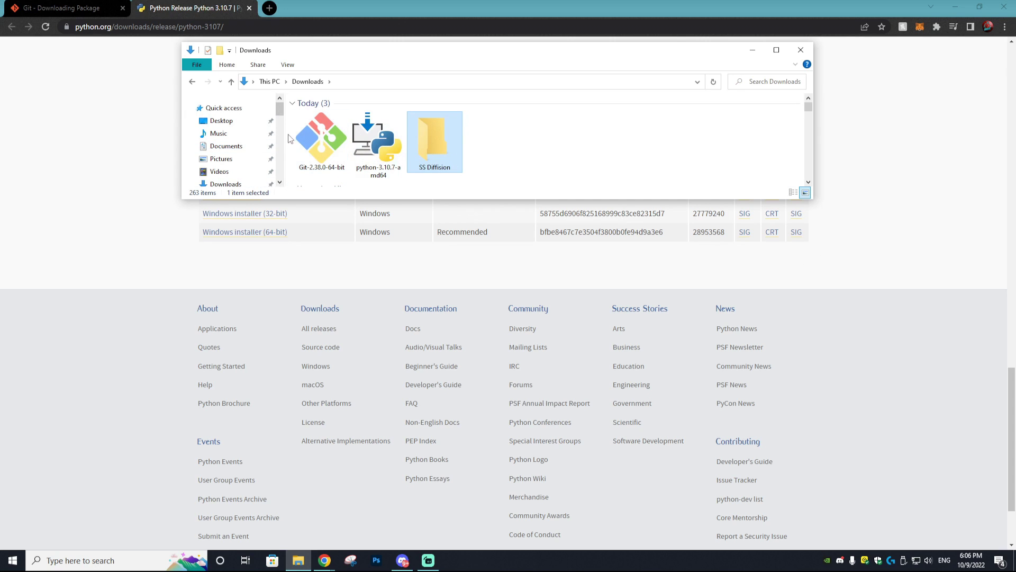
click(328, 129)
ctrl+click(383, 151)
drag(383, 151, 440, 150)
Open SS Diffision and launch the python-3.10.7-amd64 installer
double_click(319, 142)
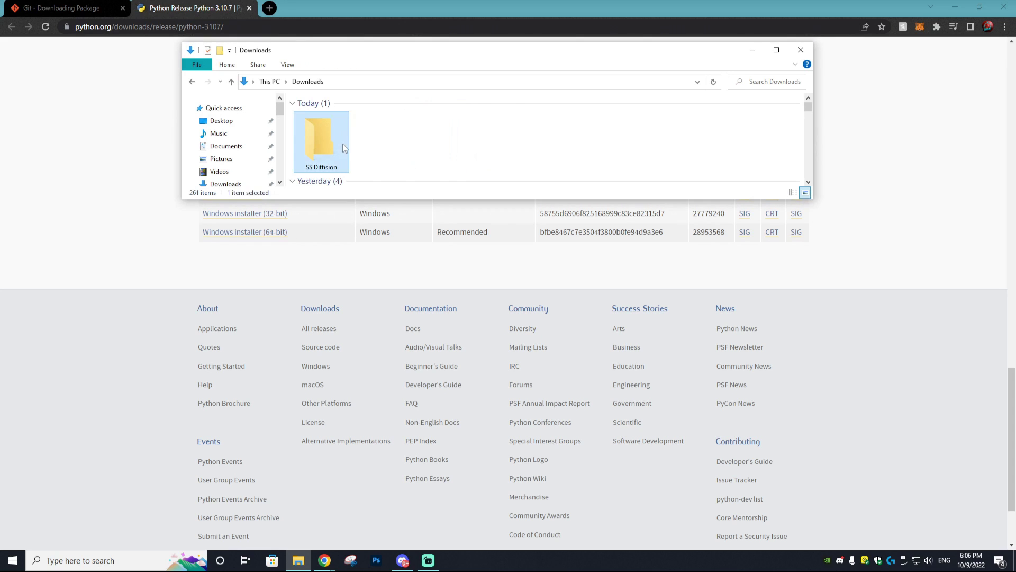
click(342, 116)
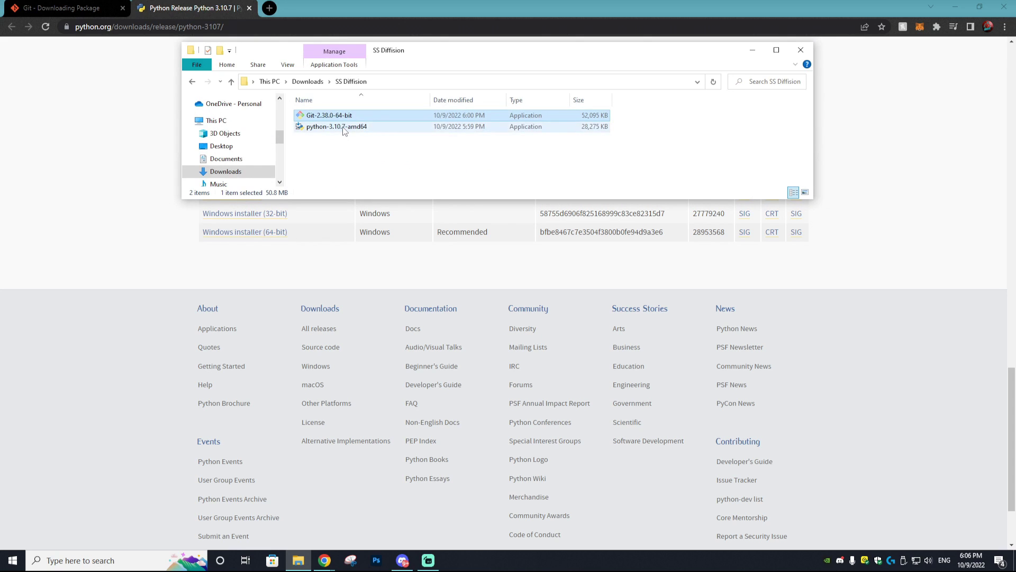
click(342, 127)
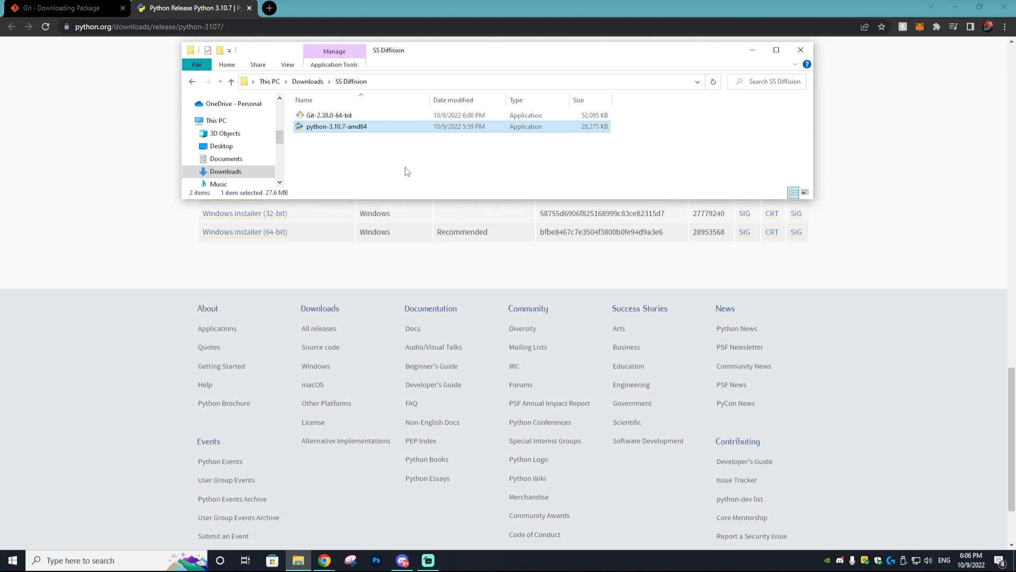
double_click(368, 127)
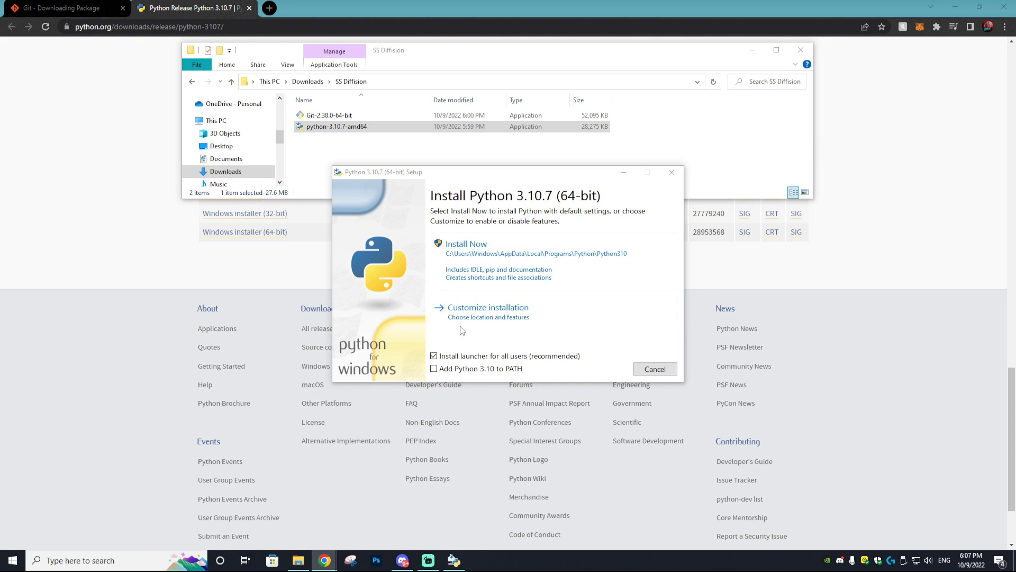
Install Python with 'Add Python 3.10 to PATH' ticked, then install Git-2.38.0-64-bit with defaults
click(434, 369)
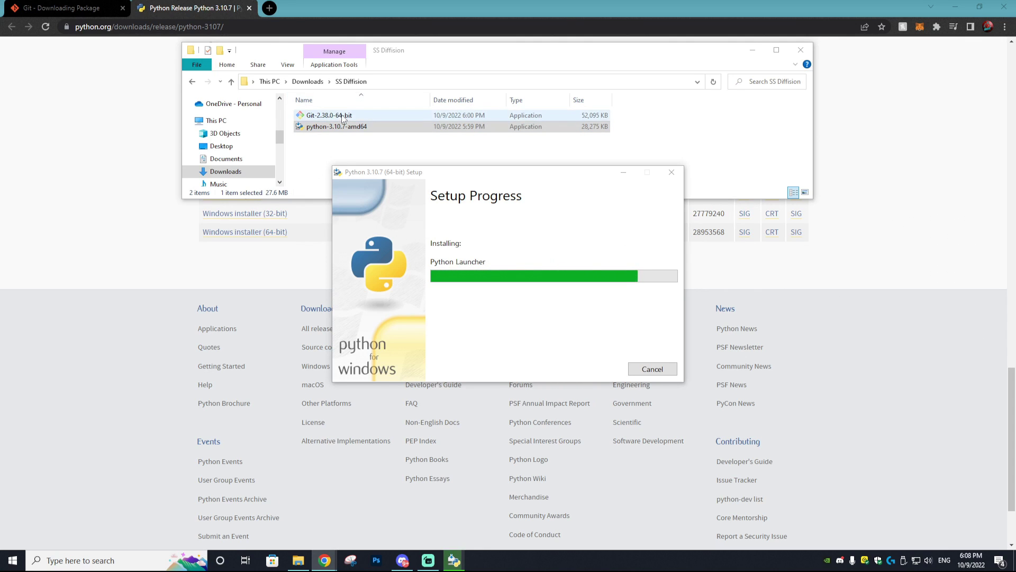
click(360, 117)
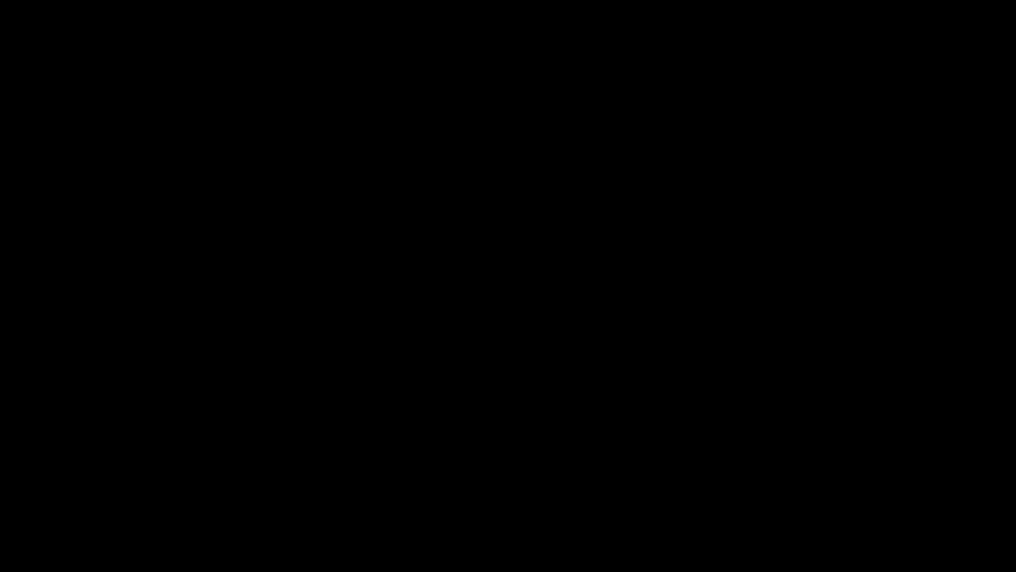
click(464, 326)
scroll(511, 312, down, 20)
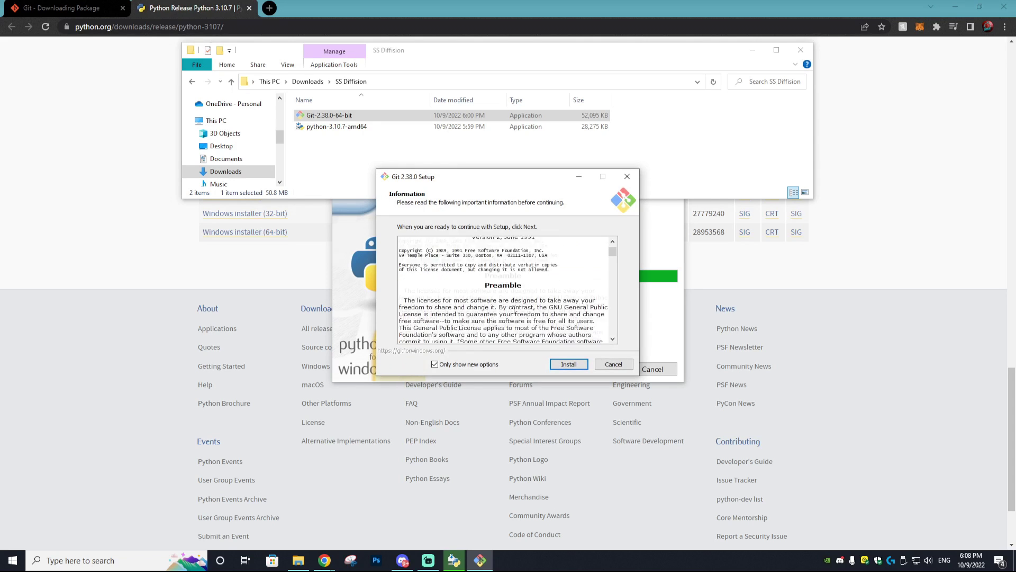
click(565, 365)
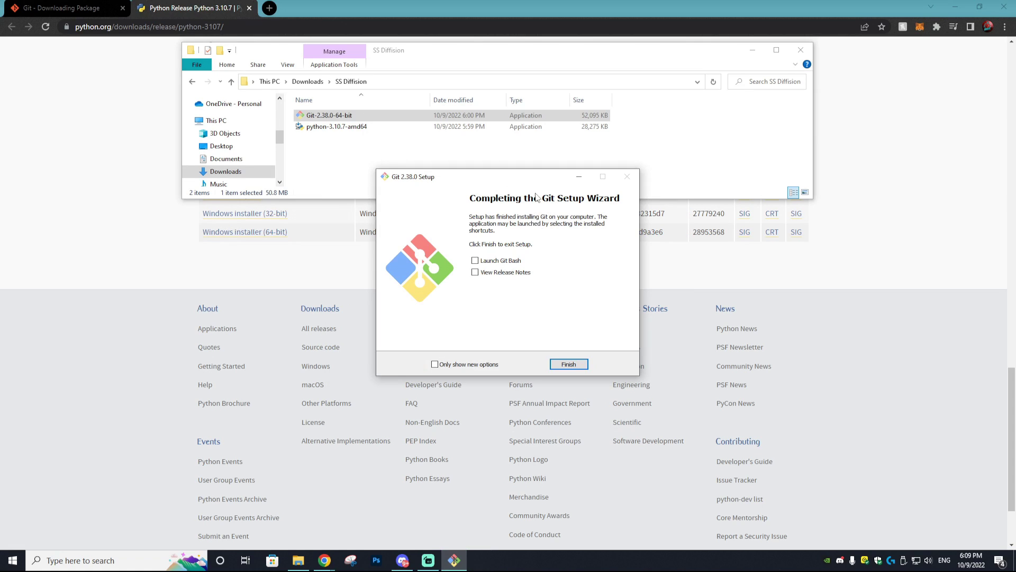
click(565, 365)
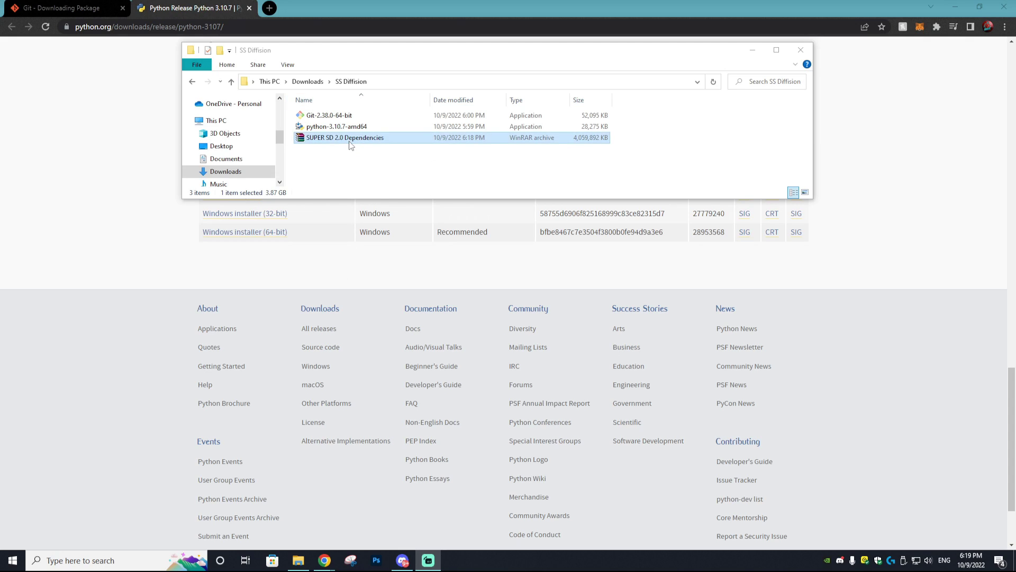
Extract the archive to 'SUPER SD 2.0 Dependencies\' and open the folder with GFPGANv1.4.pth and model.ckpt
click(341, 138)
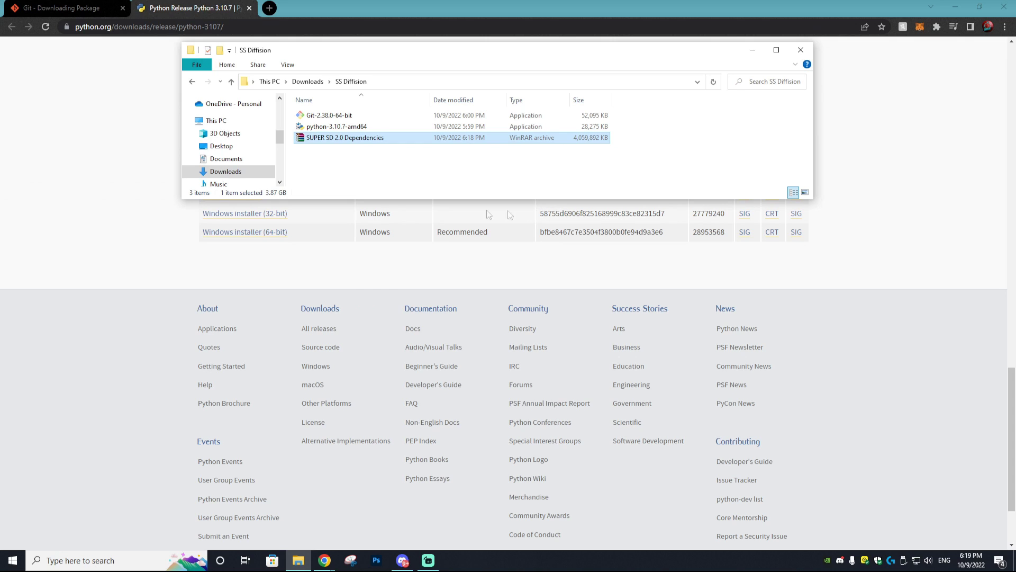
right_click(344, 139)
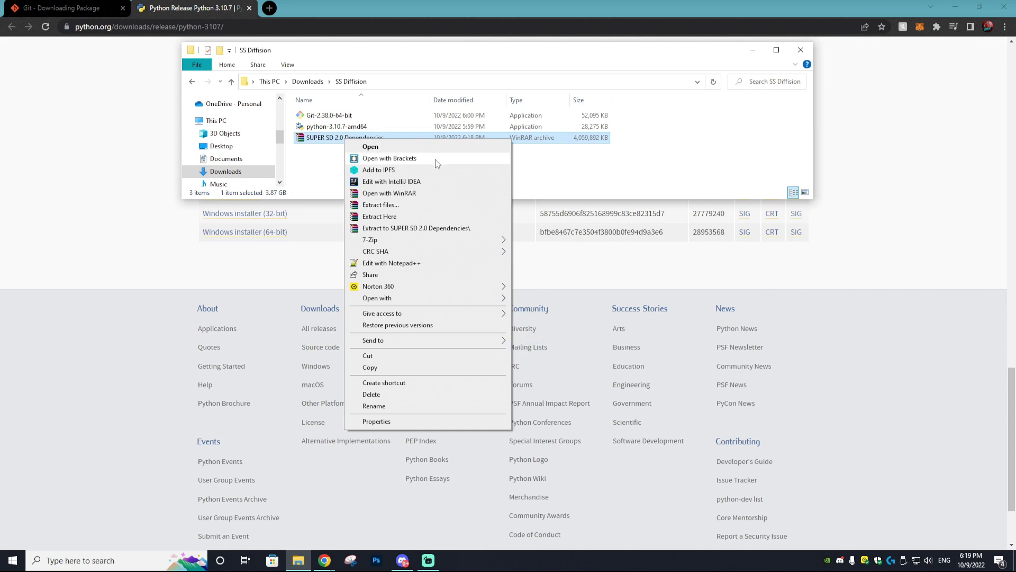
click(428, 230)
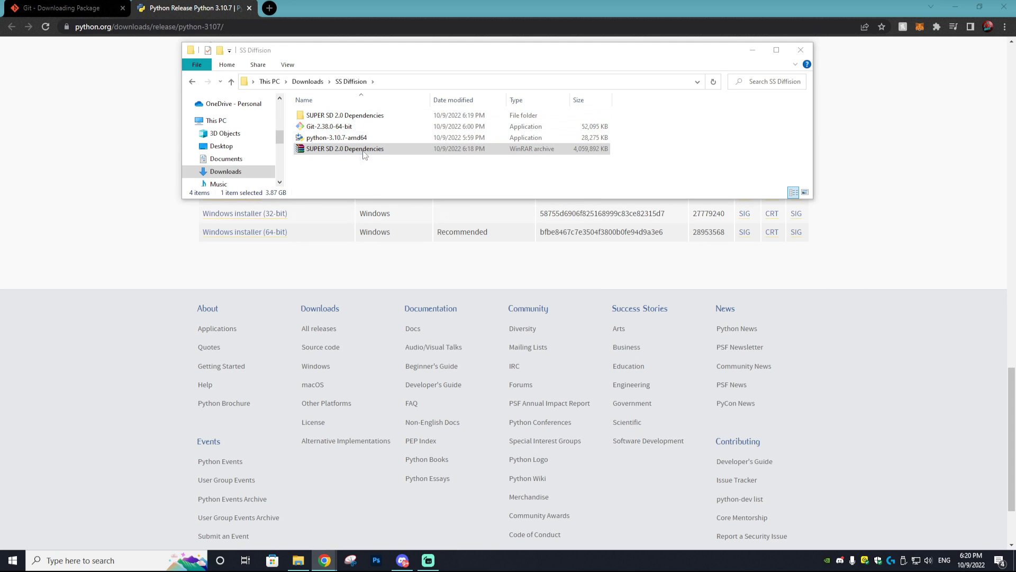
double_click(344, 115)
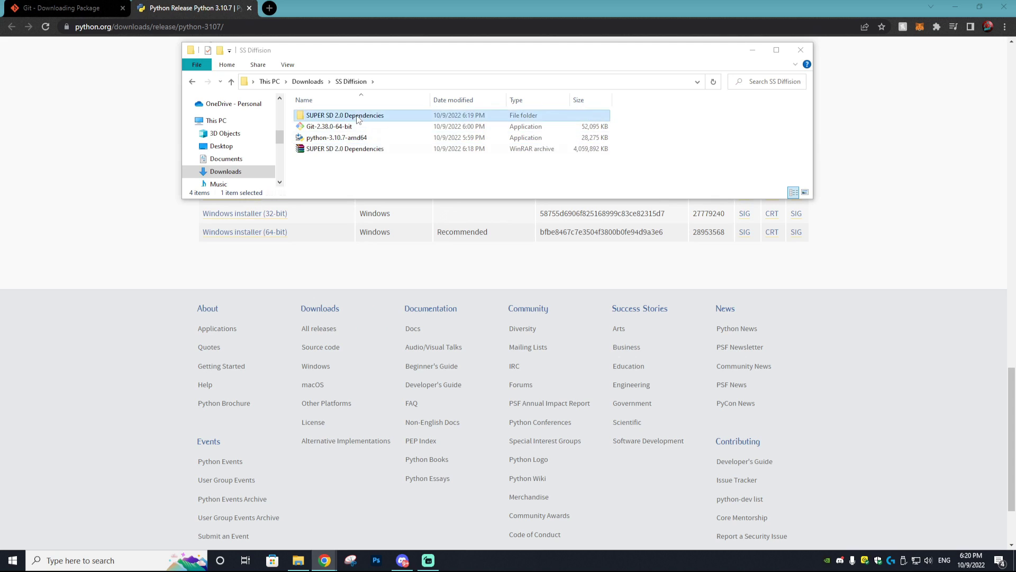
Open a Command Prompt in the SUPER SD 2.0 Dependencies folder using cmd in the address bar
click(493, 81)
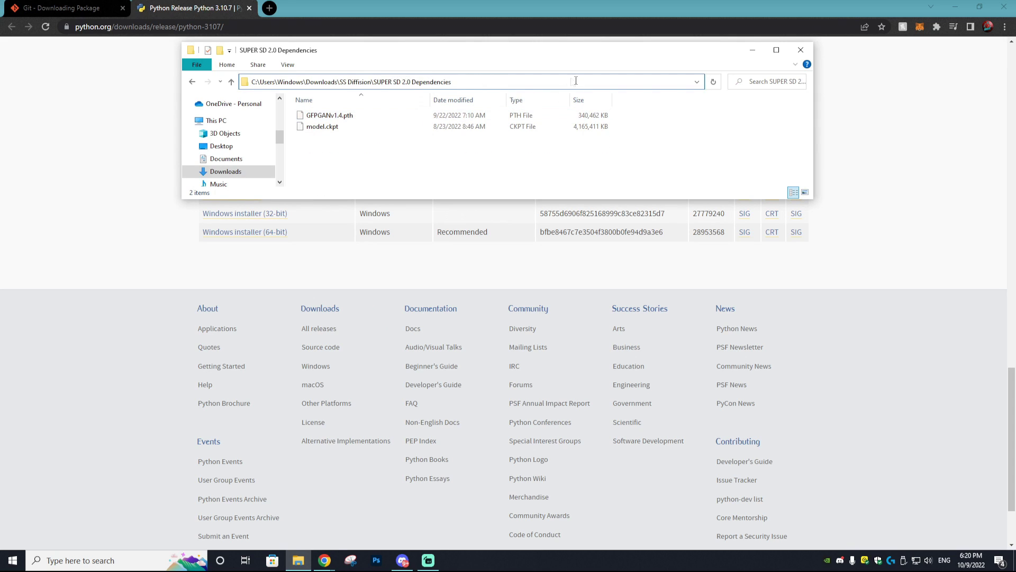
text(cmd)
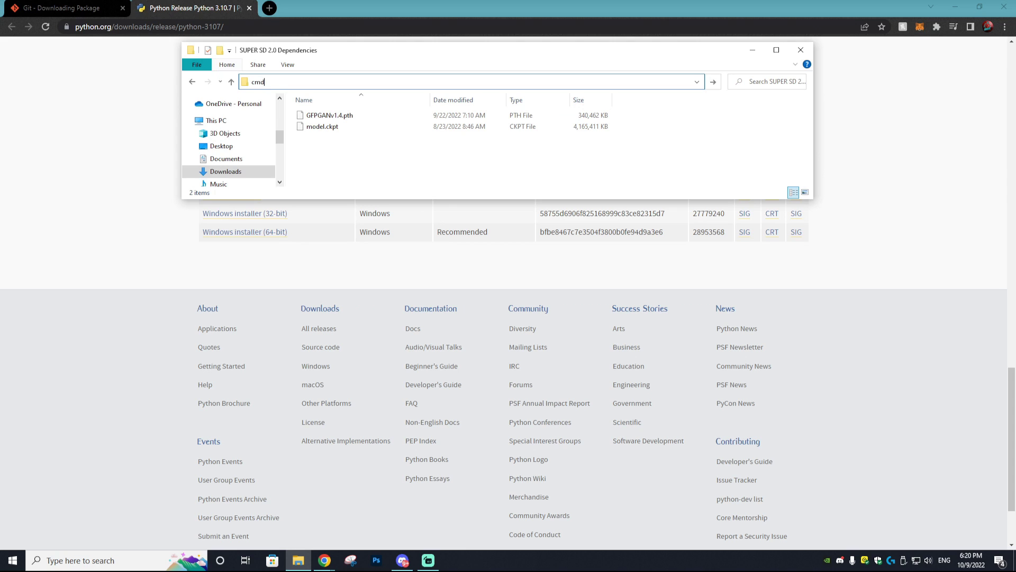
key(Return)
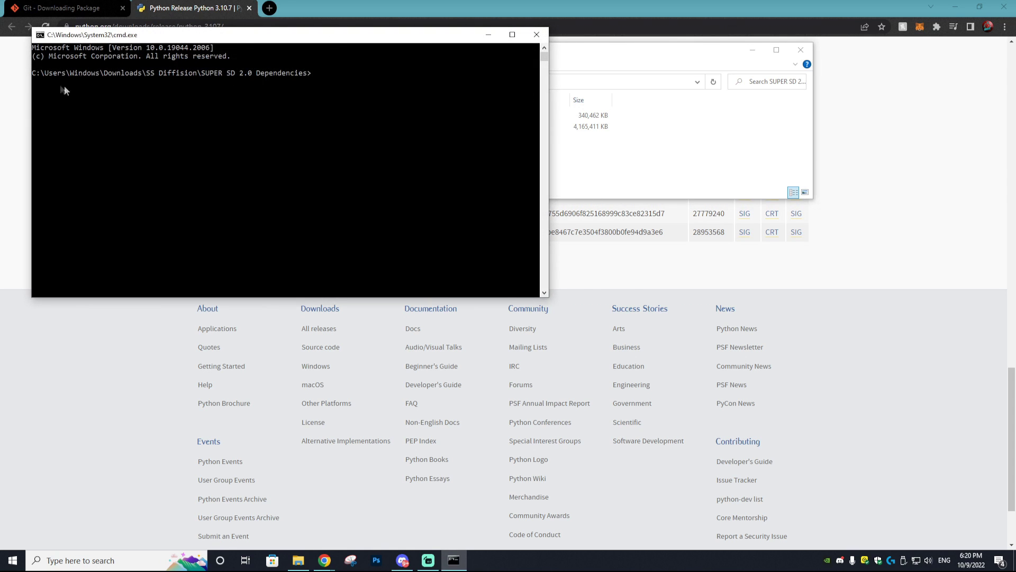
drag(207, 39, 436, 96)
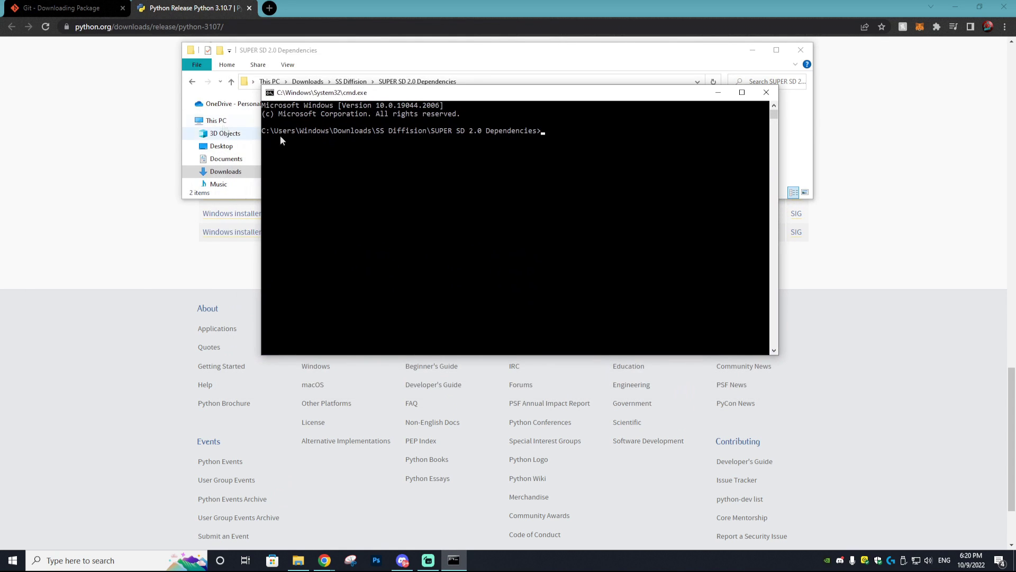
drag(514, 156, 549, 152)
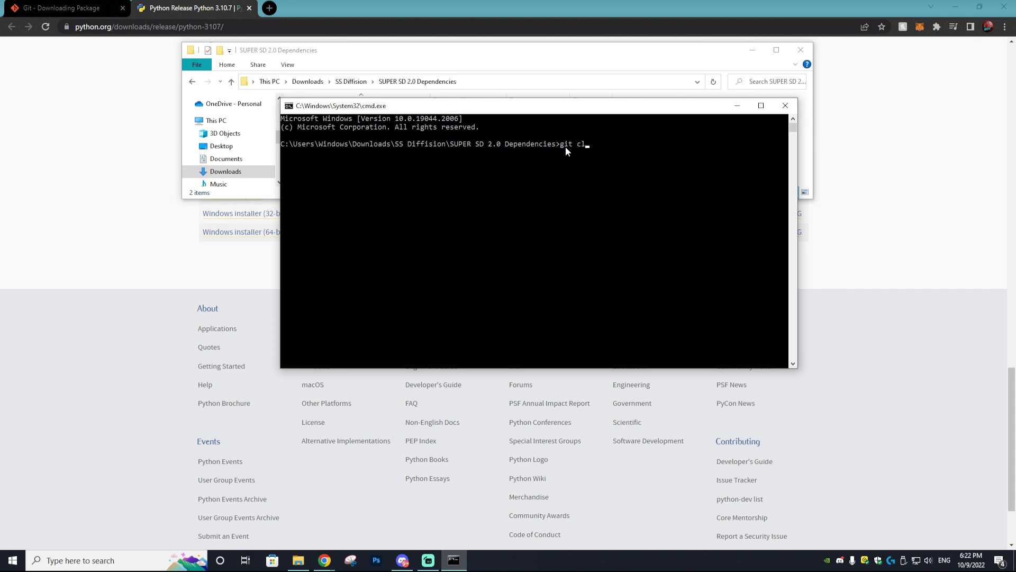
text(one)
text(https://github.com/AUTOMATIC1111/stable-diffusion-webui)
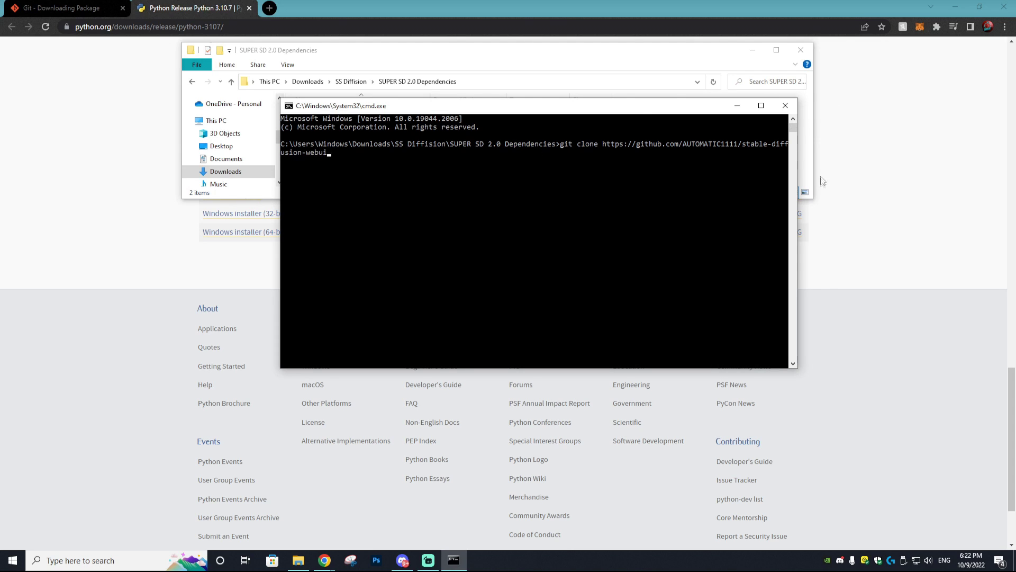
drag(797, 166, 968, 153)
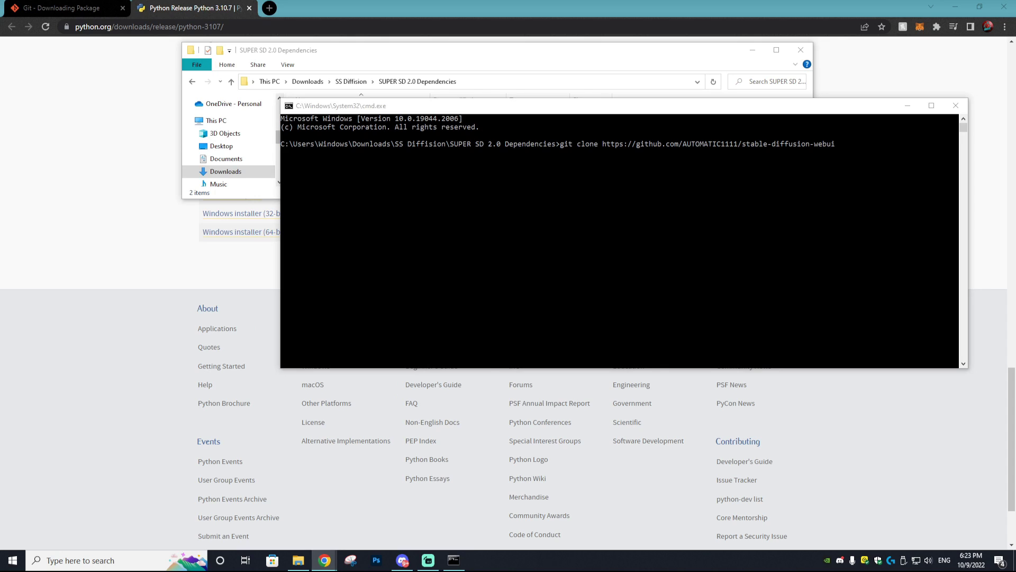
click(840, 147)
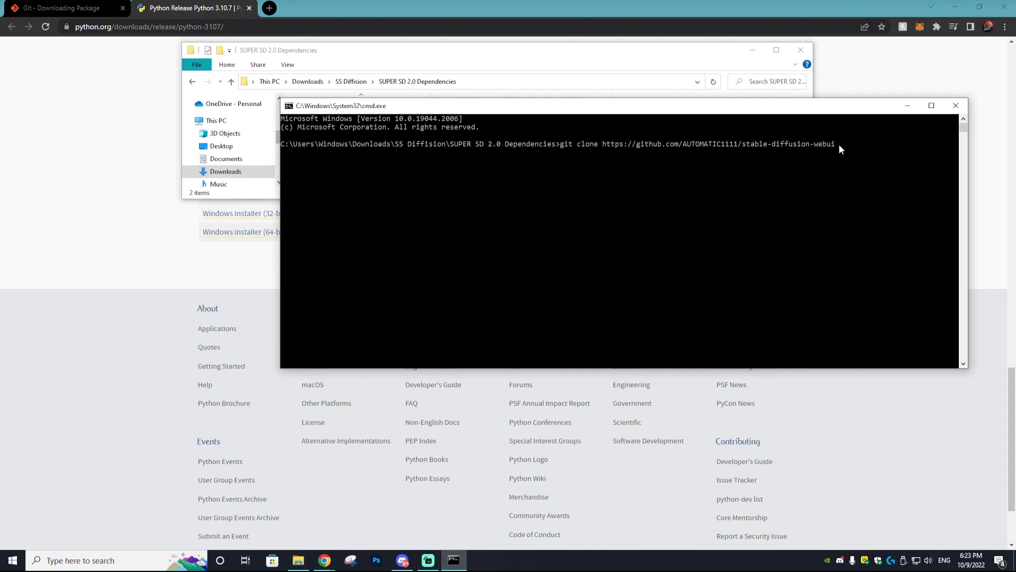
key(Return)
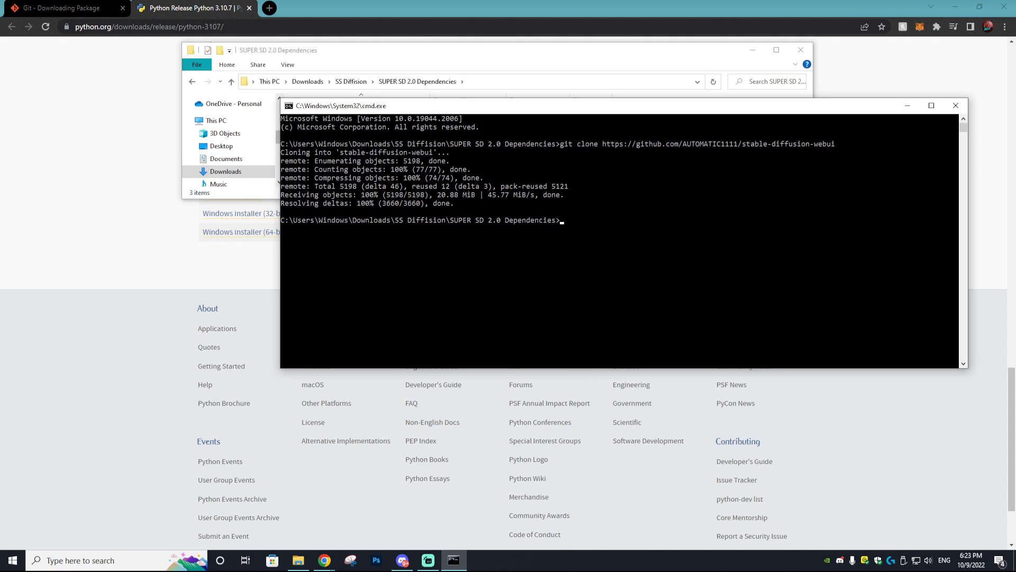
Select model.ckpt in the SUPER SD 2.0 Dependencies folder for moving
click(354, 51)
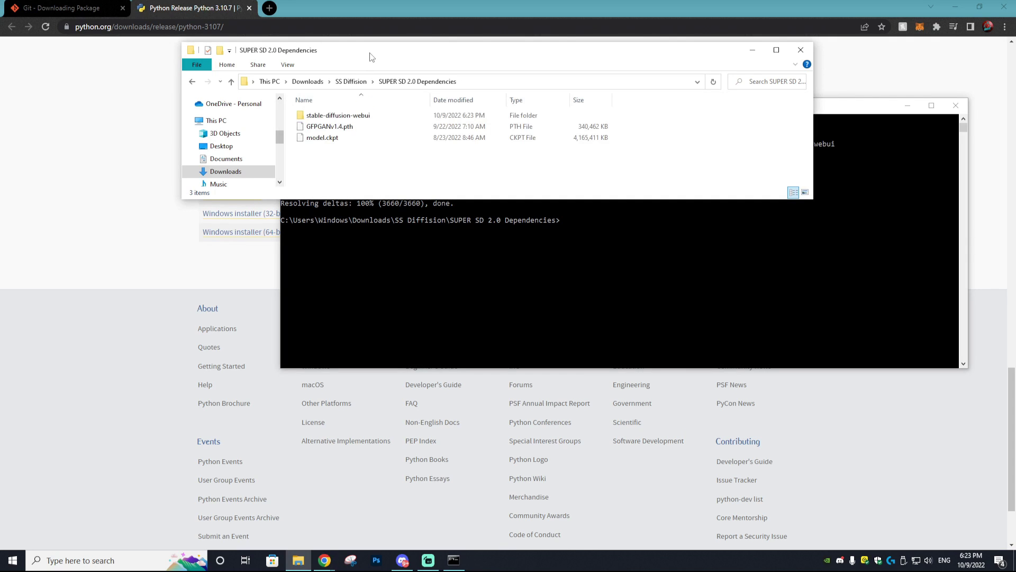
click(352, 81)
double_click(346, 117)
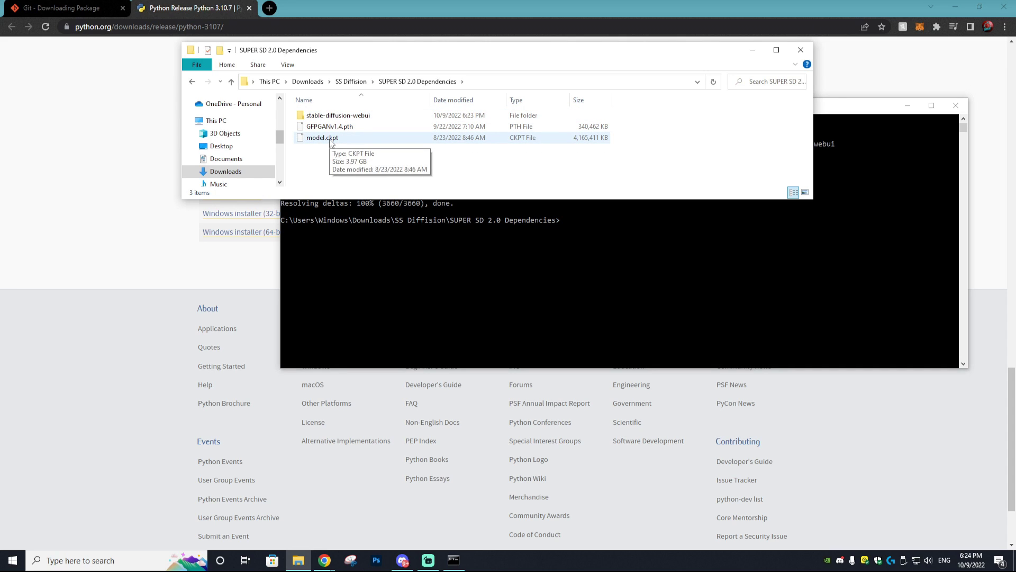
click(364, 138)
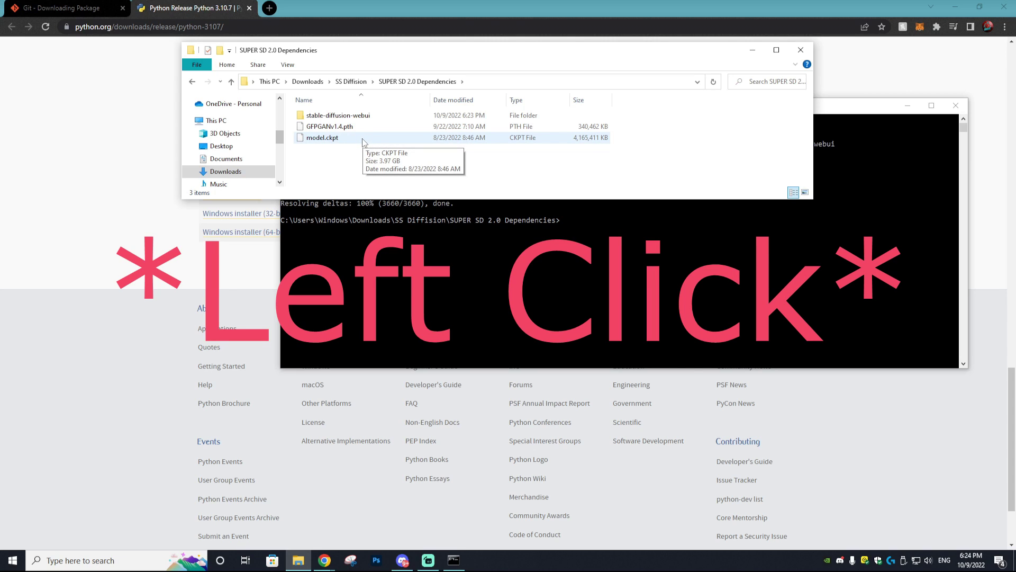
click(363, 140)
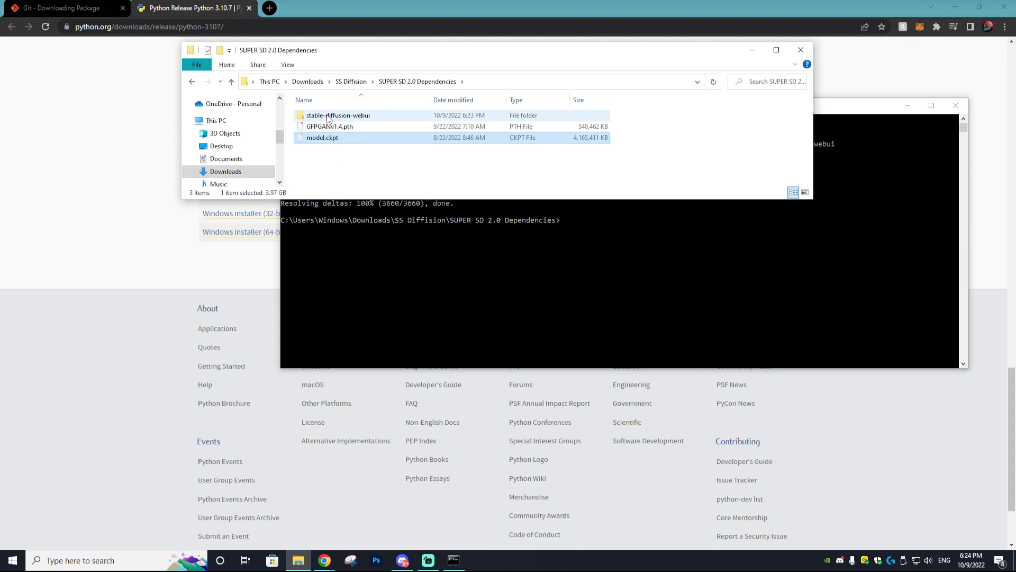
Paste model.ckpt into stable-diffusion-webui\models\Stable-diffusion
double_click(386, 112)
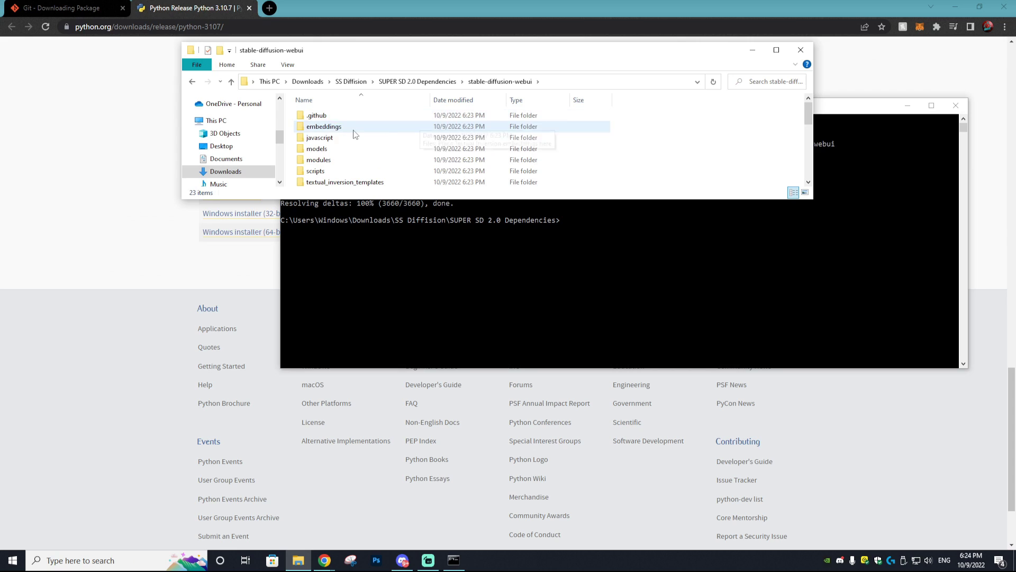
scroll(458, 147, down, 2)
scroll(350, 163, up, 2)
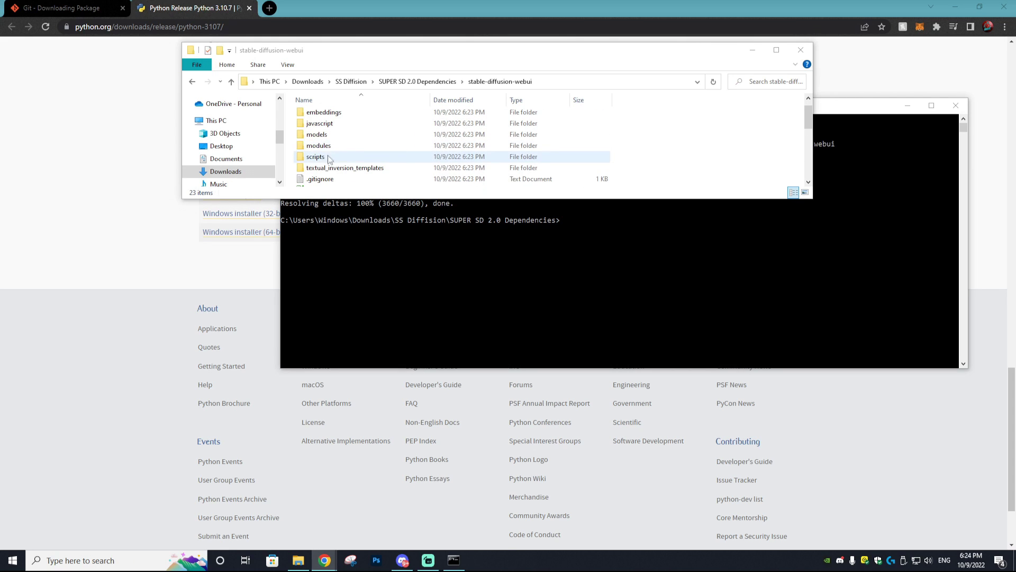
double_click(317, 134)
click(324, 127)
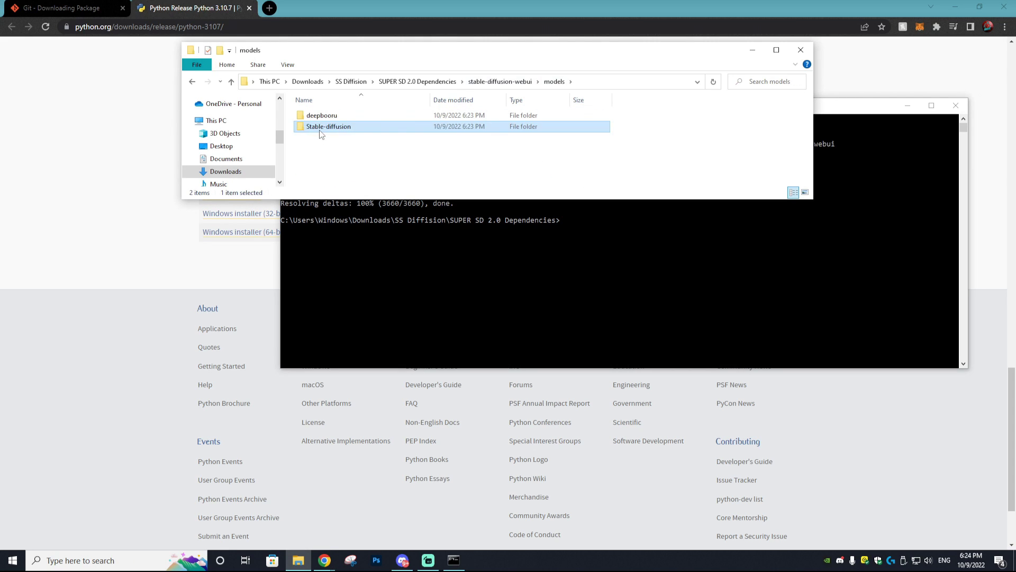
double_click(322, 130)
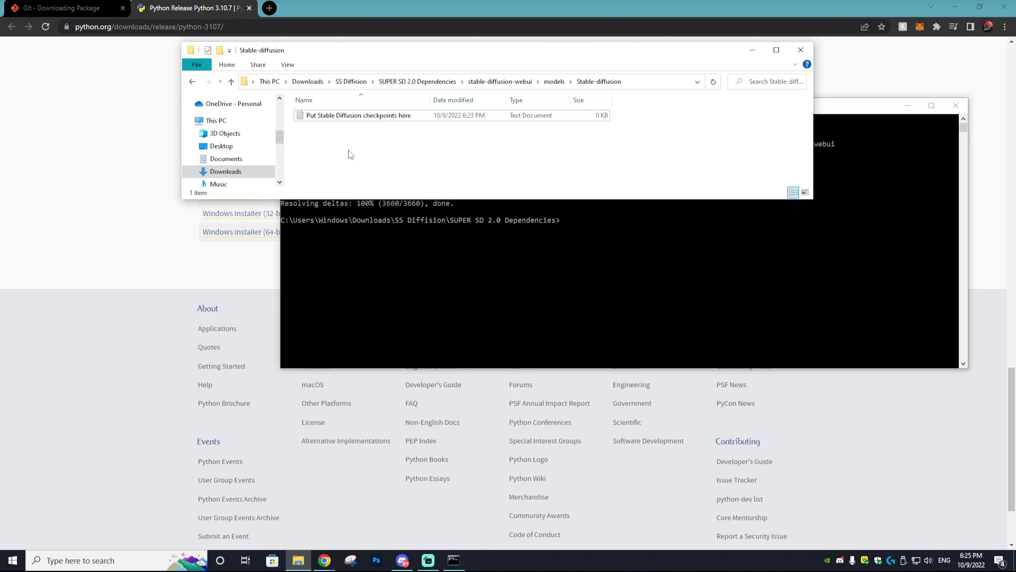
key(ctrl+v)
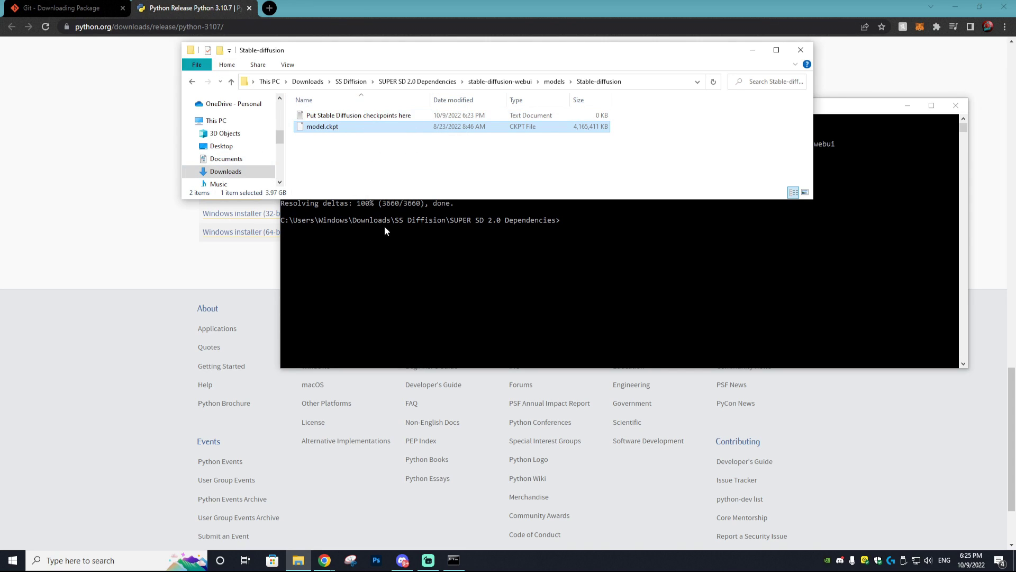
click(554, 81)
Launch webui-user.bat in stable-diffusion-webui to build the venv and install torch
click(491, 83)
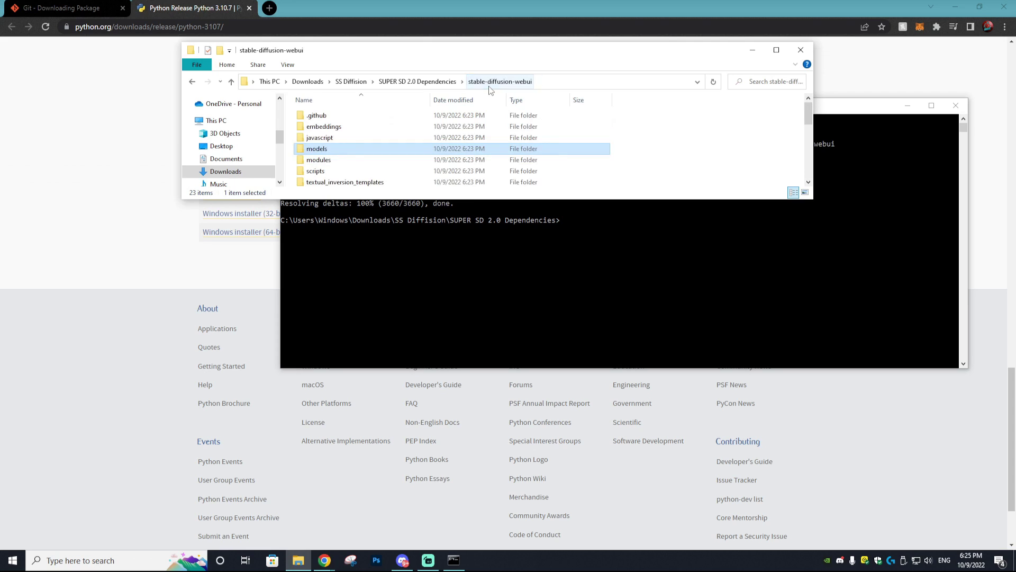
scroll(494, 133, down, 2)
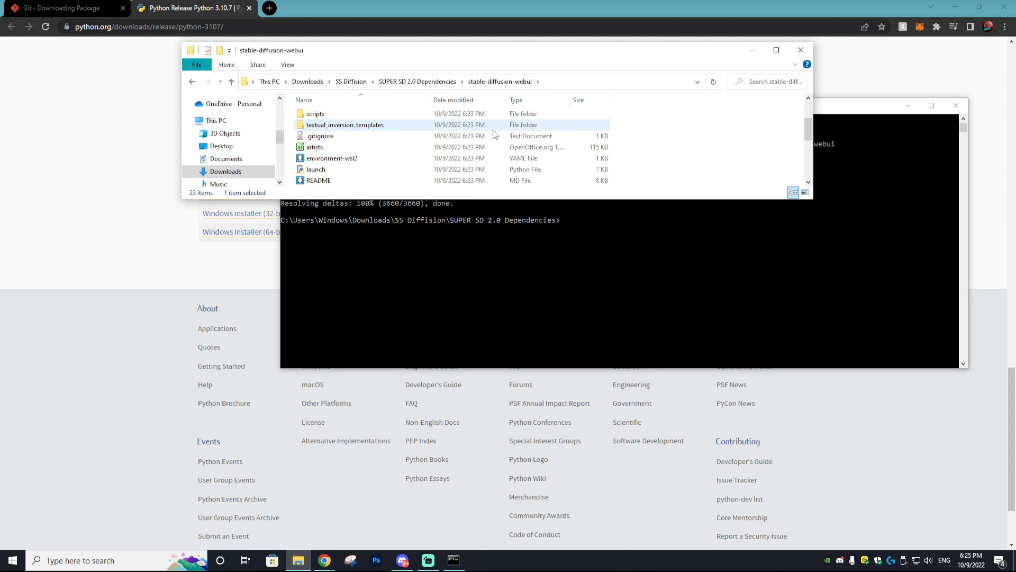
scroll(494, 133, down, 4)
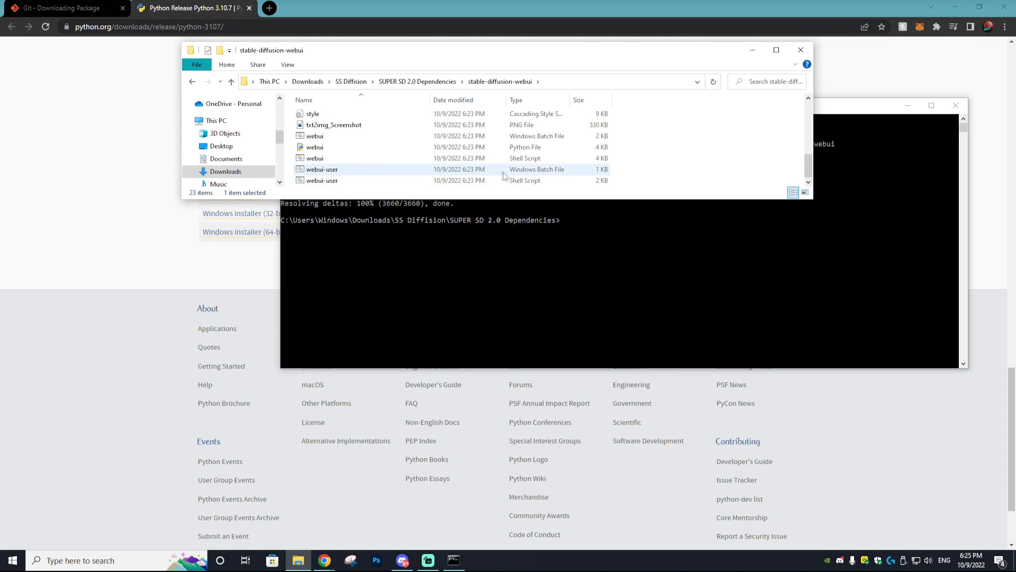
double_click(401, 171)
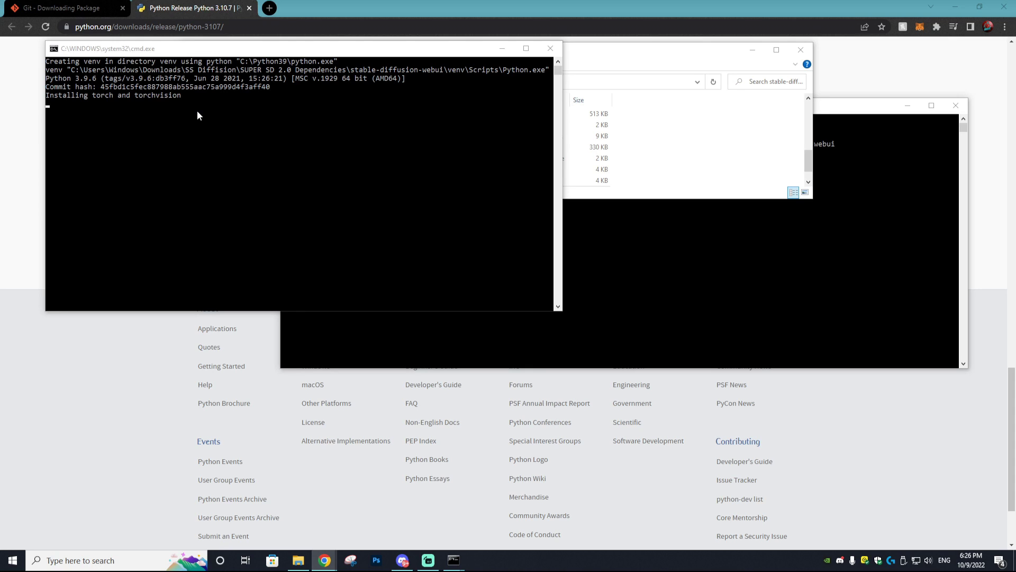
click(219, 49)
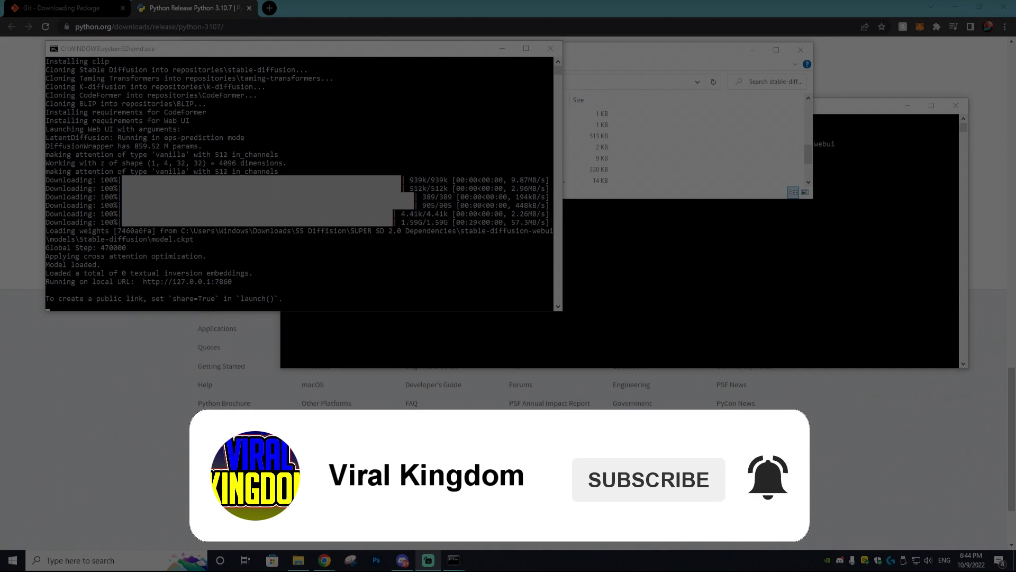
scroll(354, 135, up, 2)
scroll(360, 139, down, 8)
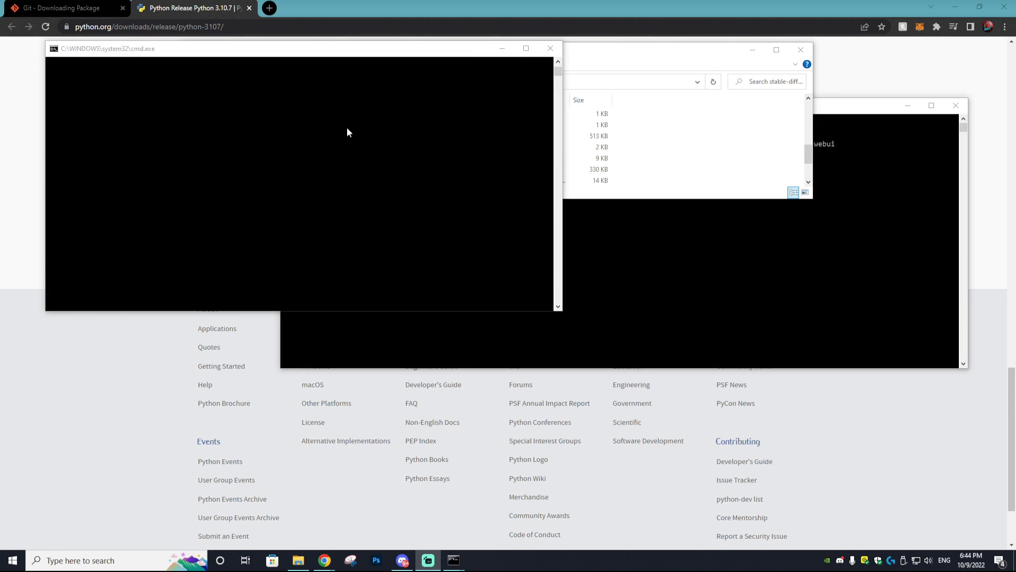
scroll(356, 132, up, 2)
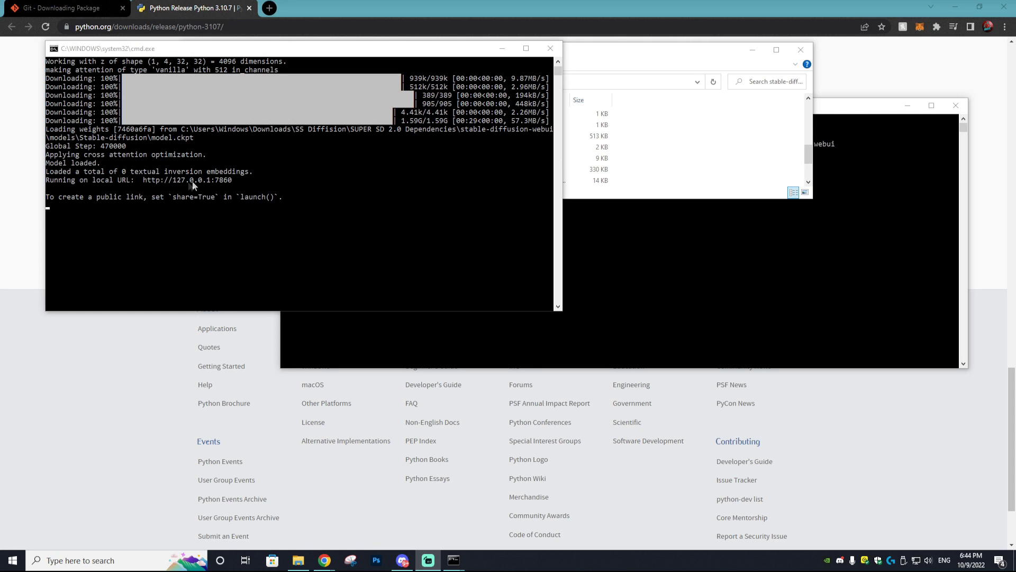
click(230, 182)
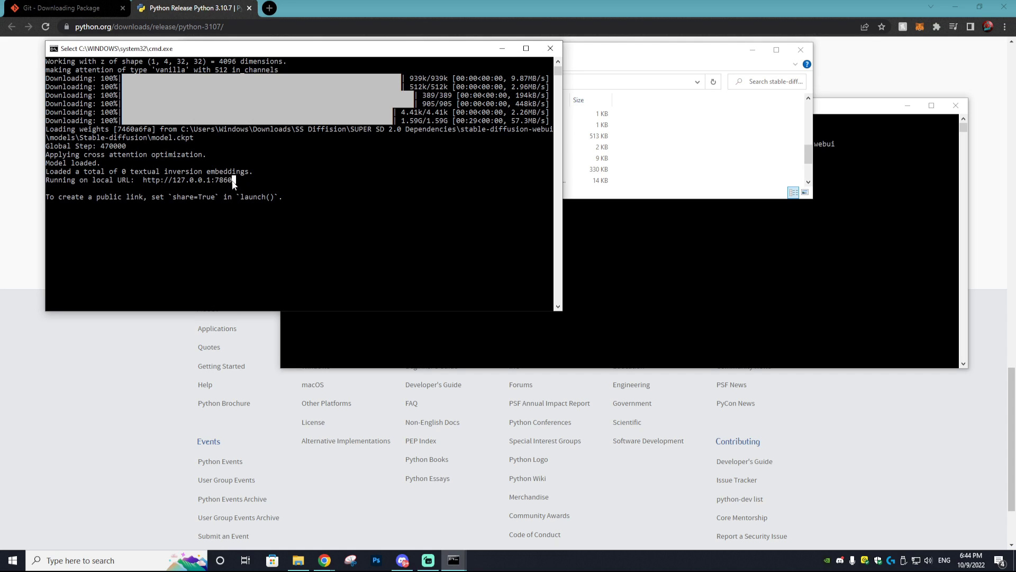
drag(233, 183, 143, 183)
click(240, 181)
drag(240, 180, 147, 183)
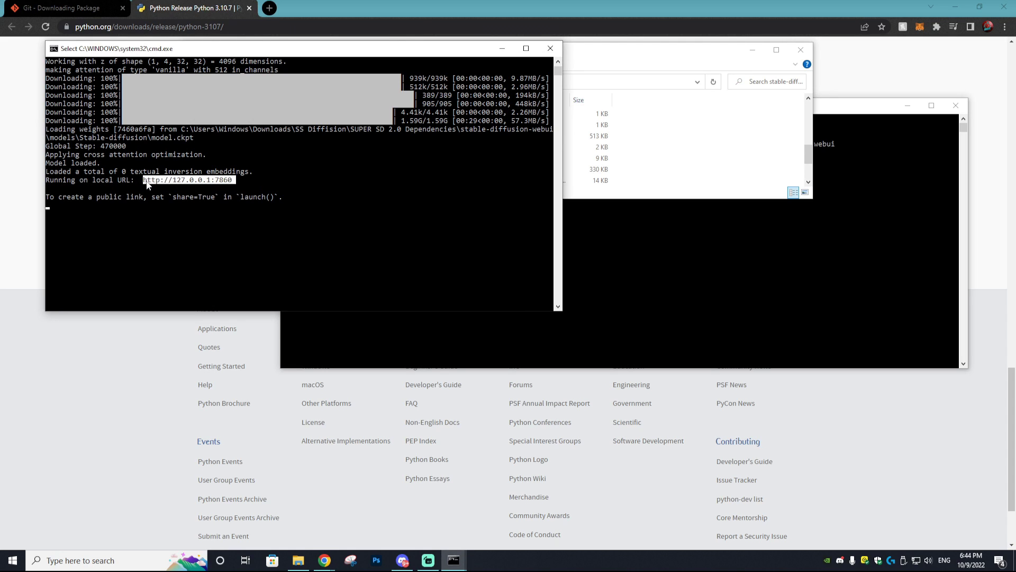
key(ctrl+c)
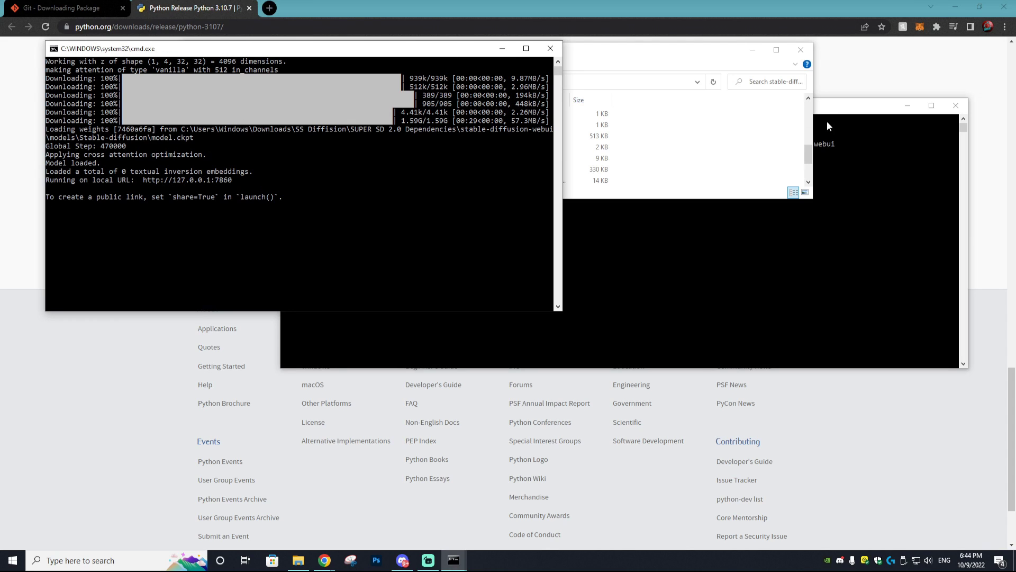
click(1004, 26)
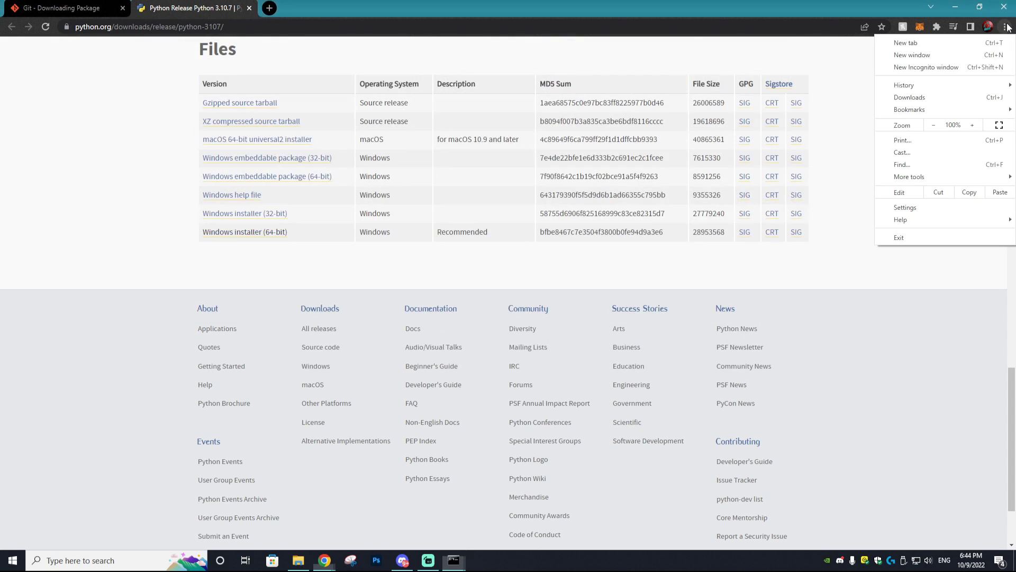
click(929, 42)
drag(296, 7, 18, 34)
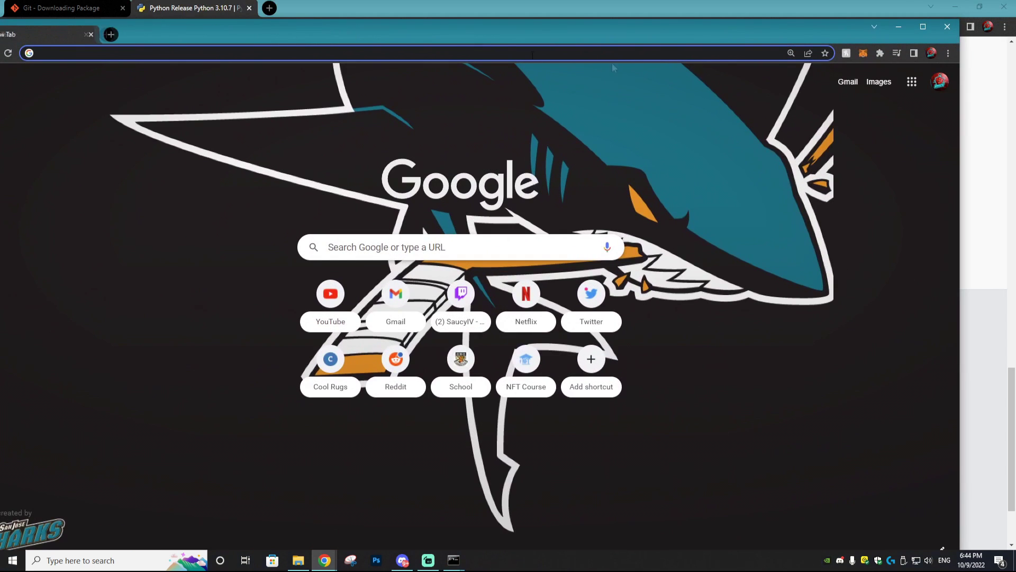
click(922, 28)
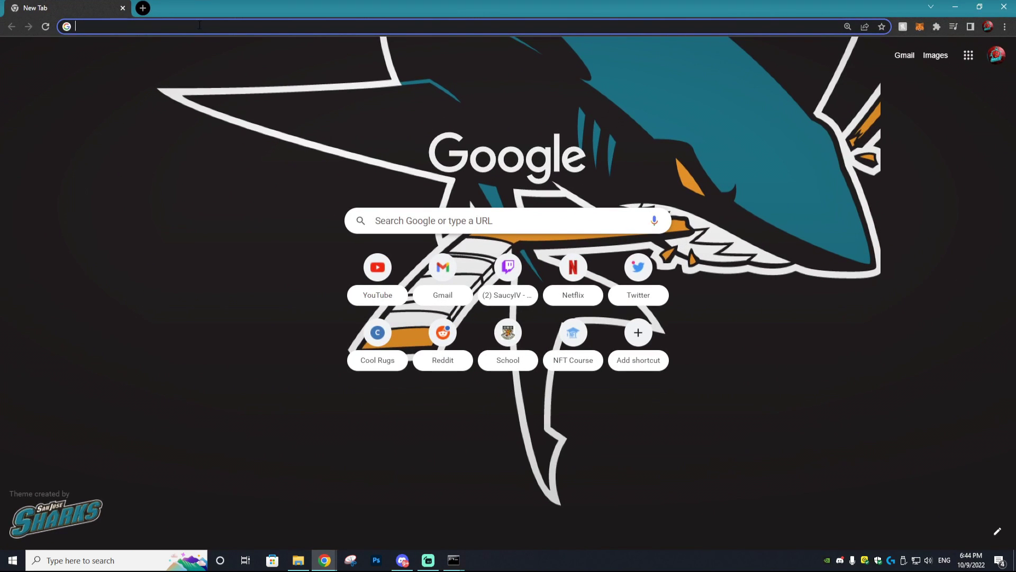
key(ctrl+v)
key(Return)
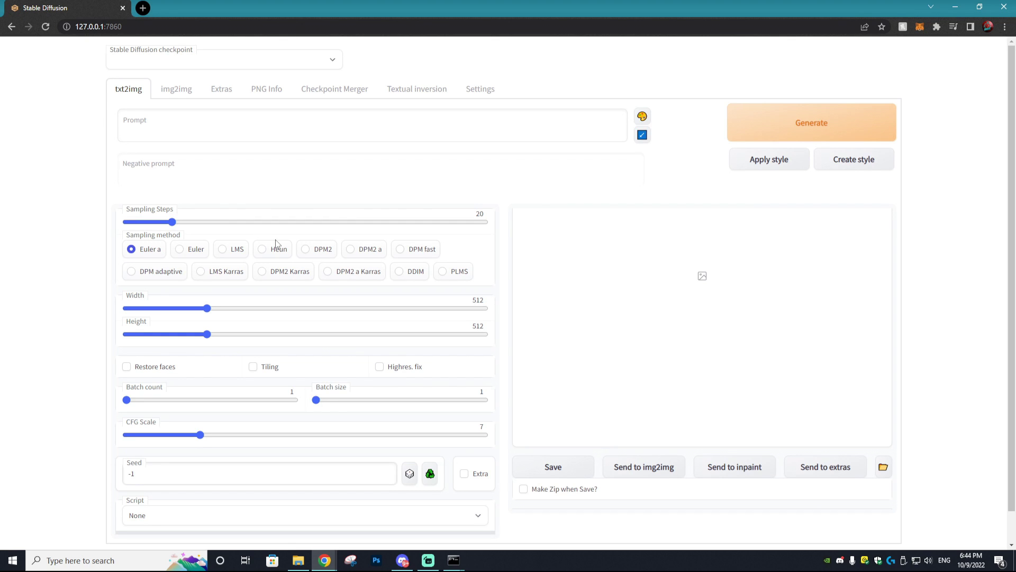
View the generated 512×512 'red ball' image enlarged
scroll(212, 180, down, 1)
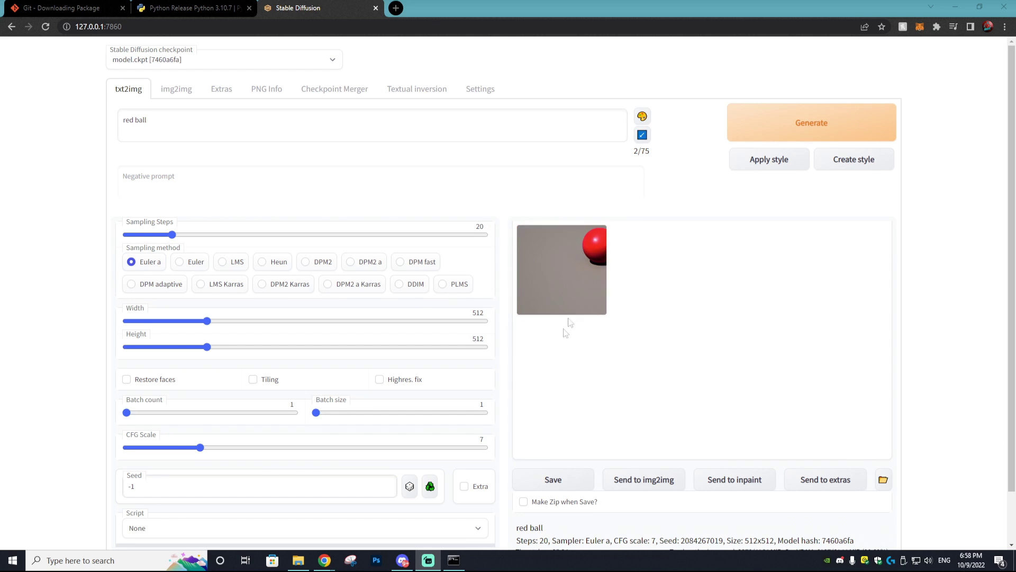
click(569, 260)
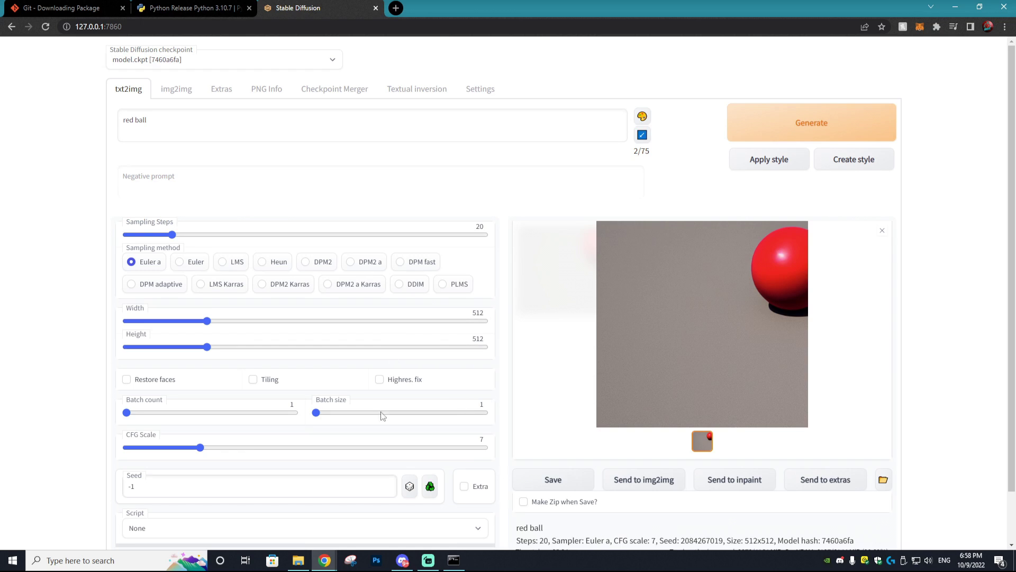
click(298, 560)
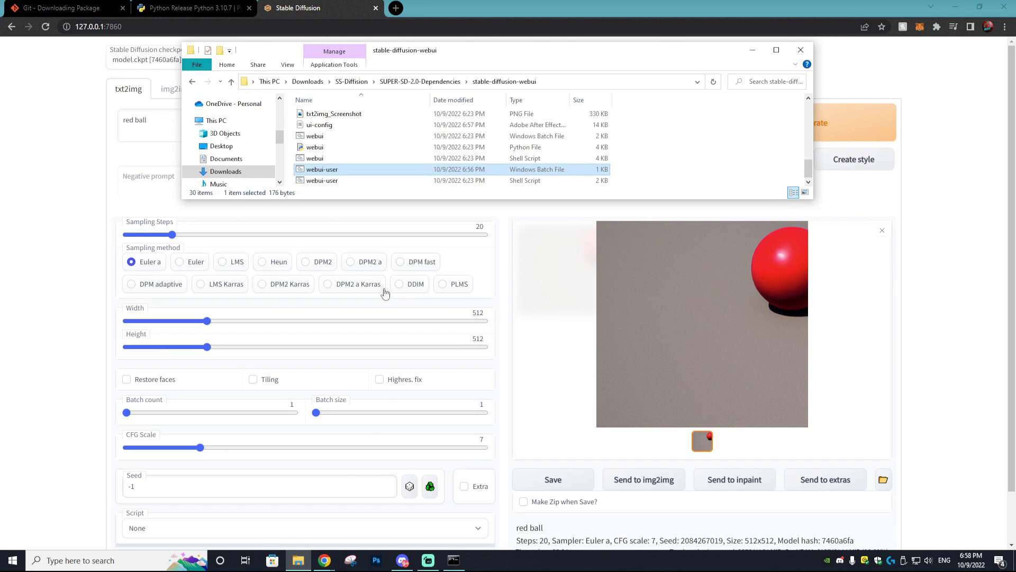
Navigate to SUPER-SD-2.0-Dependencies > stable-diffusion-webui and select webui-user.bat
click(405, 81)
click(352, 81)
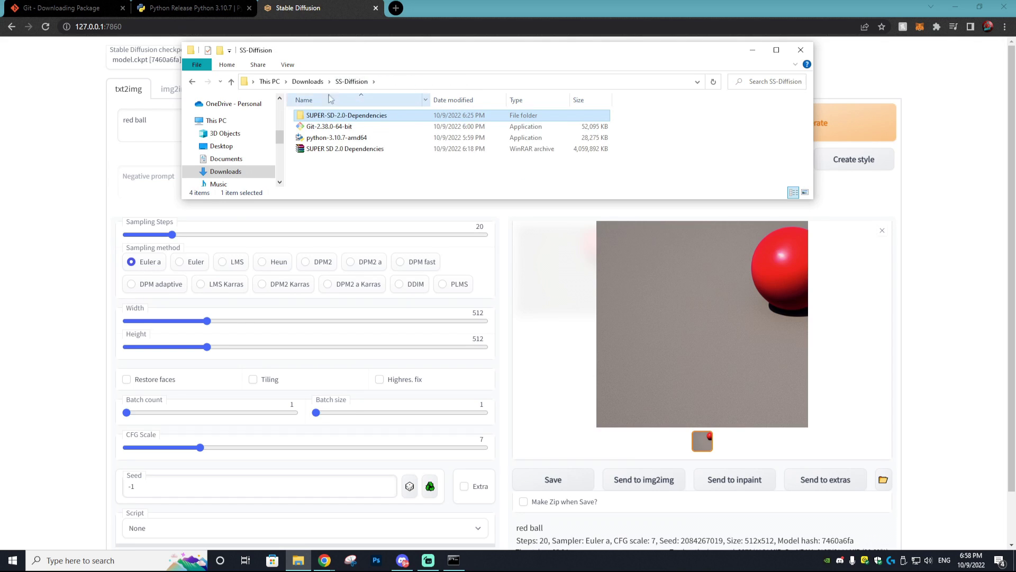
click(352, 82)
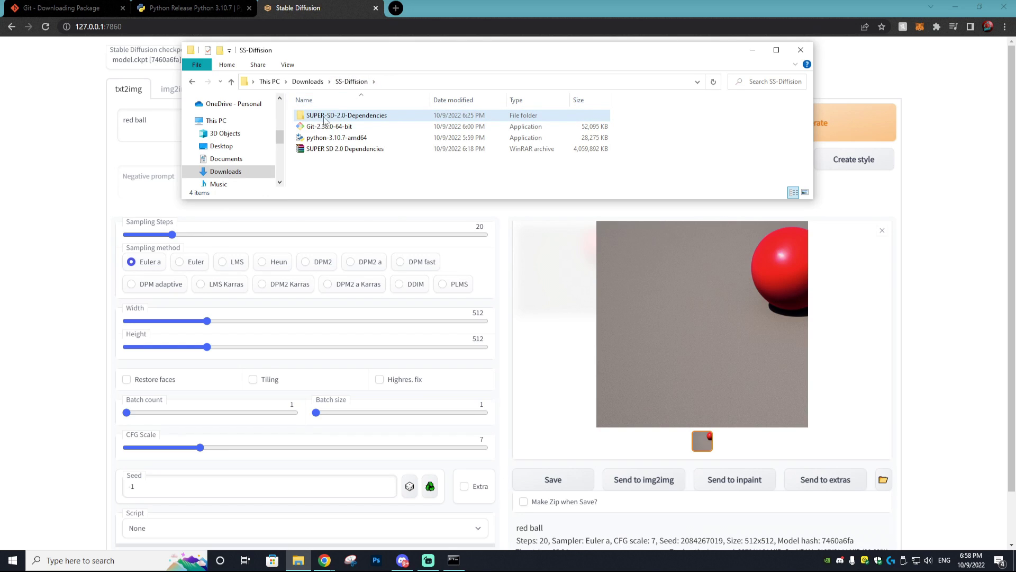
double_click(352, 116)
double_click(350, 116)
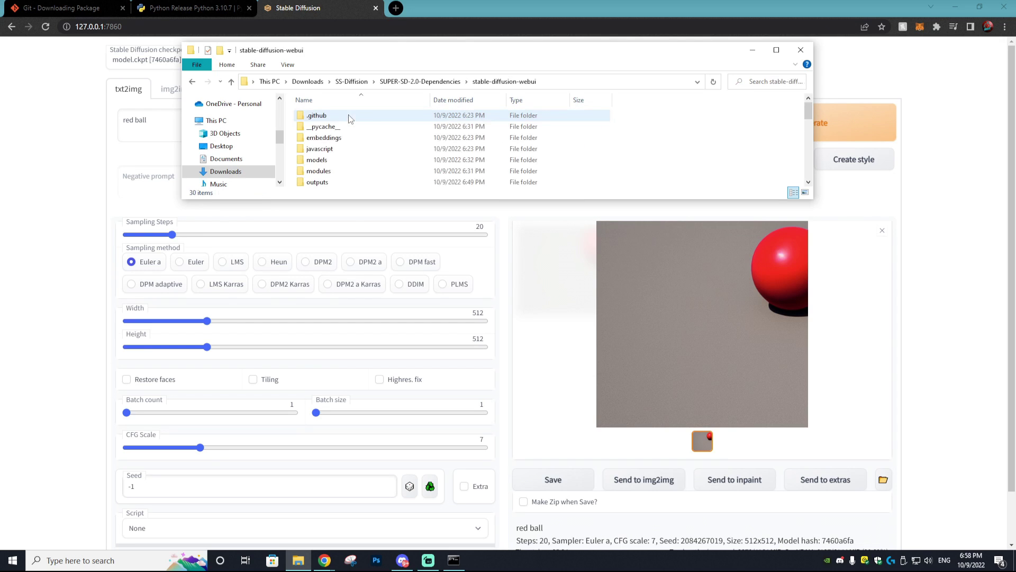
scroll(349, 118, down, 8)
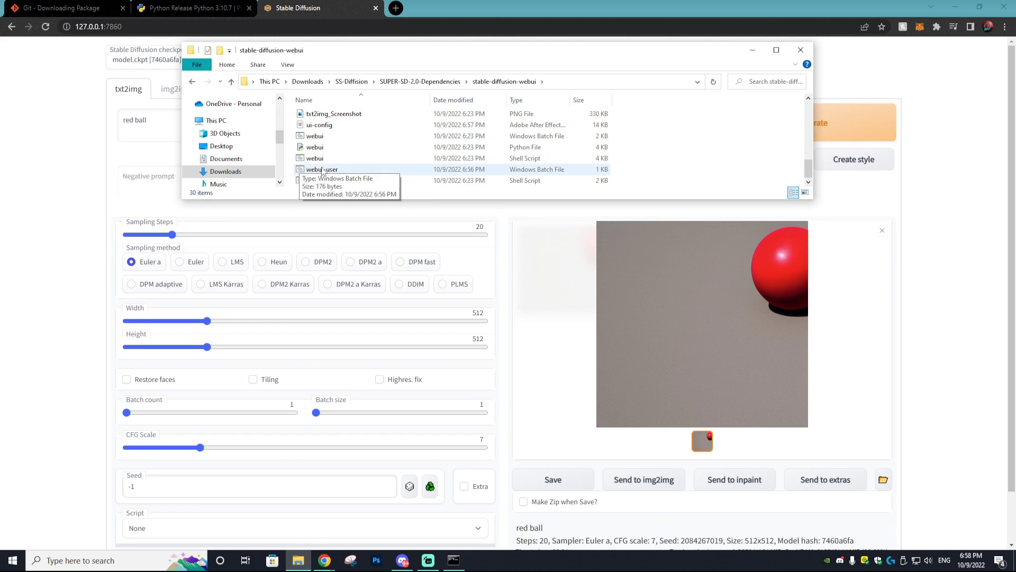
click(322, 170)
Open webui-user.bat in Notepad and review its COMMANDLINE_ARGS and OPTIMIZED_TURBO lines
right_click(343, 170)
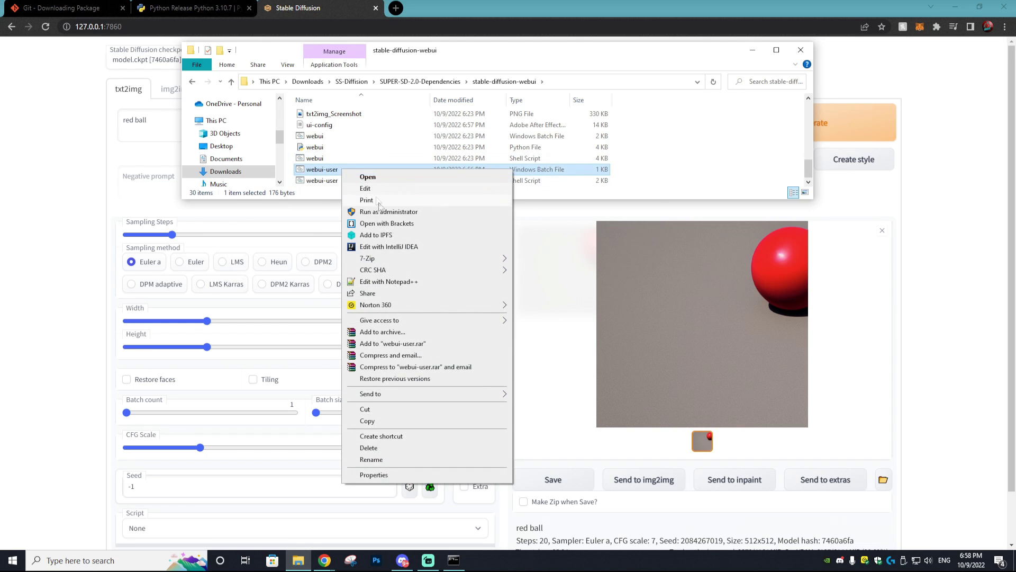
click(366, 188)
drag(419, 235, 304, 223)
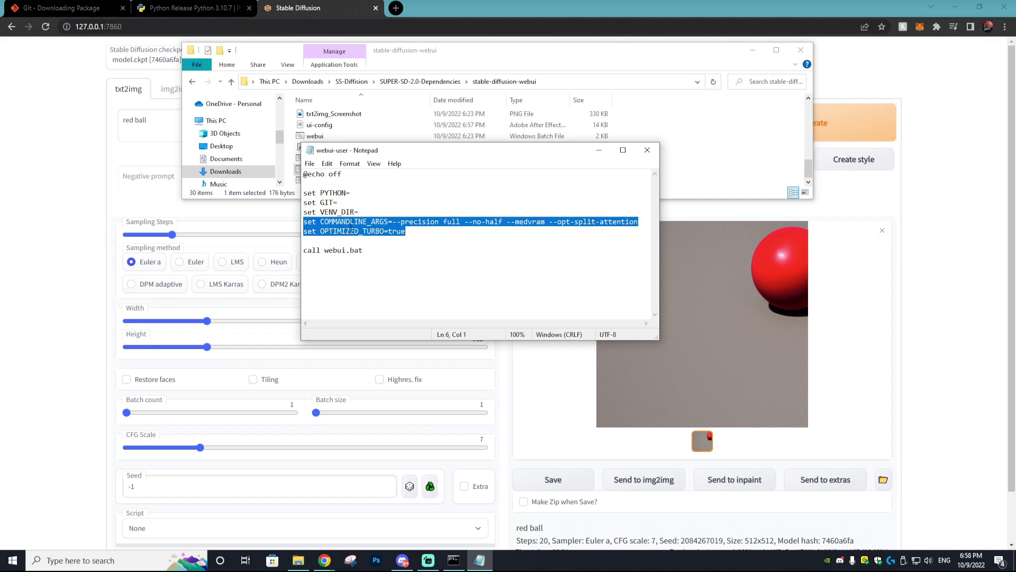
click(415, 233)
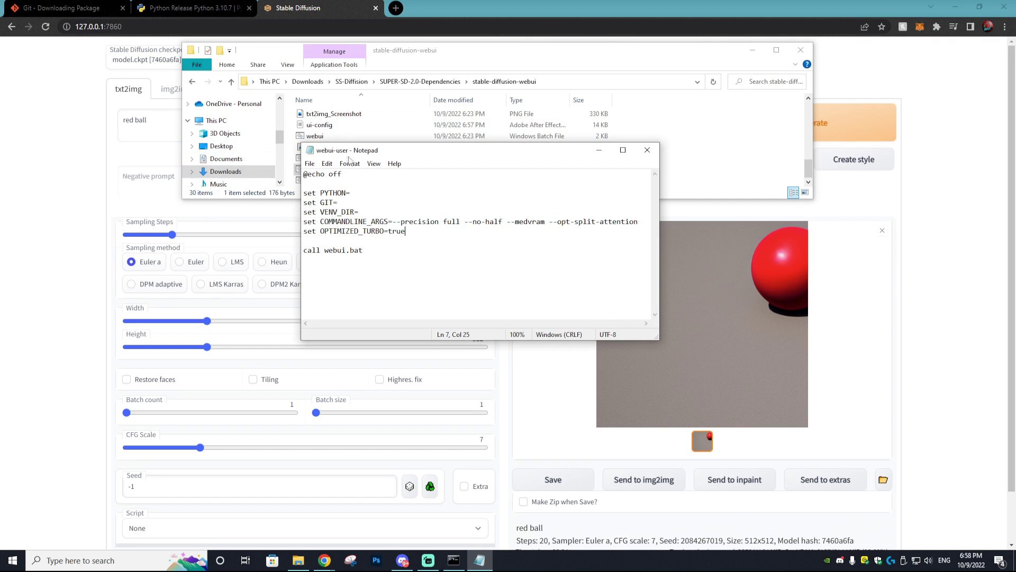
Save webui-user.bat with --precision full --no-half --medvram --opt-split-attention and close Notepad
click(312, 167)
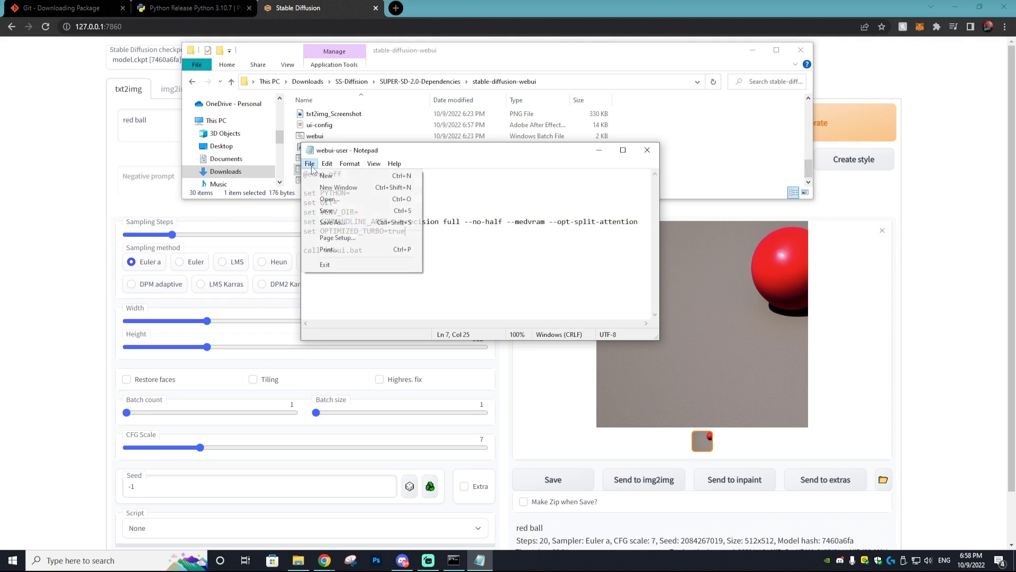
click(330, 211)
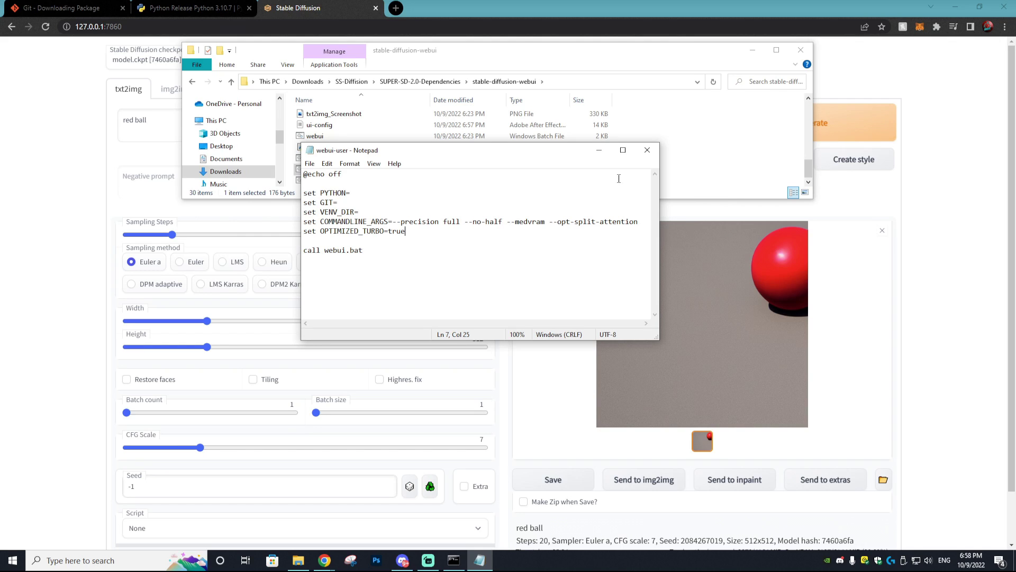
click(647, 151)
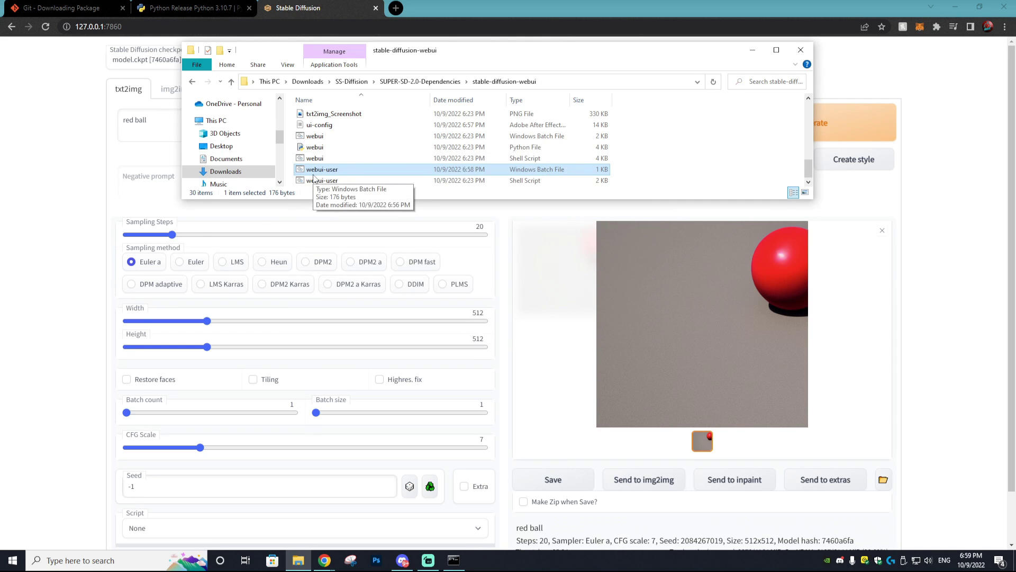
Close the old Stable Diffusion browser tab and shut down the running server console
click(323, 7)
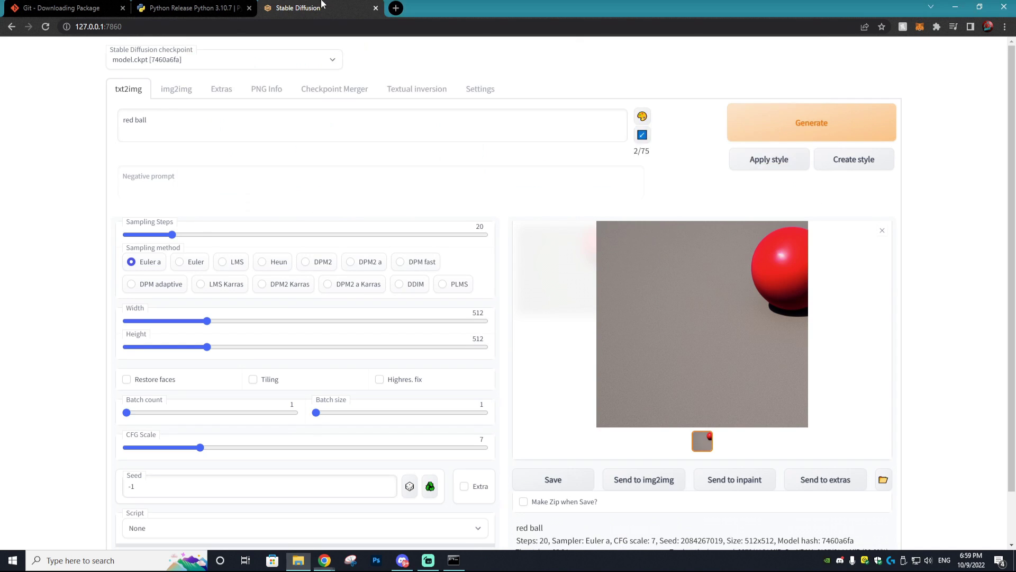
click(375, 9)
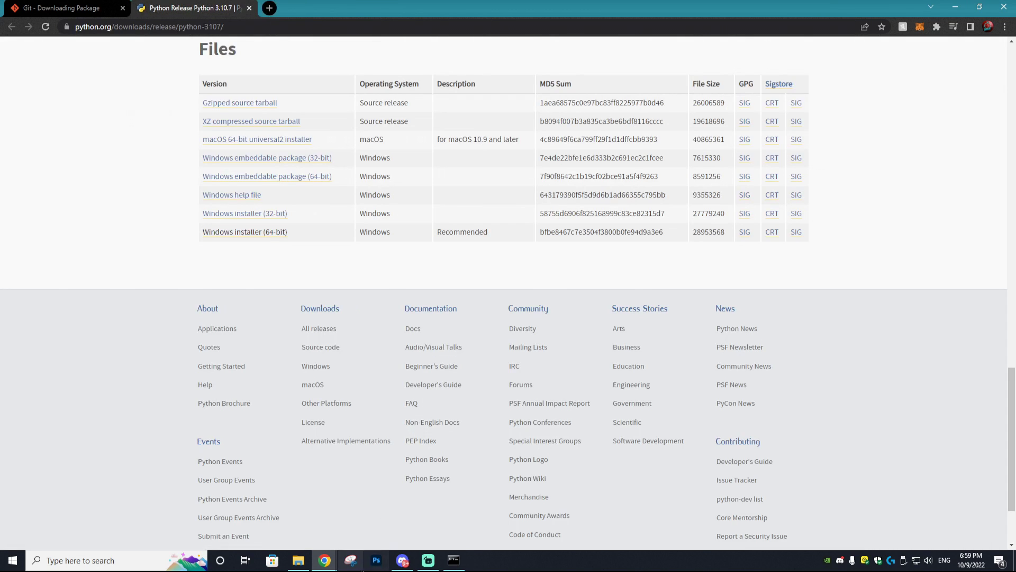
click(453, 560)
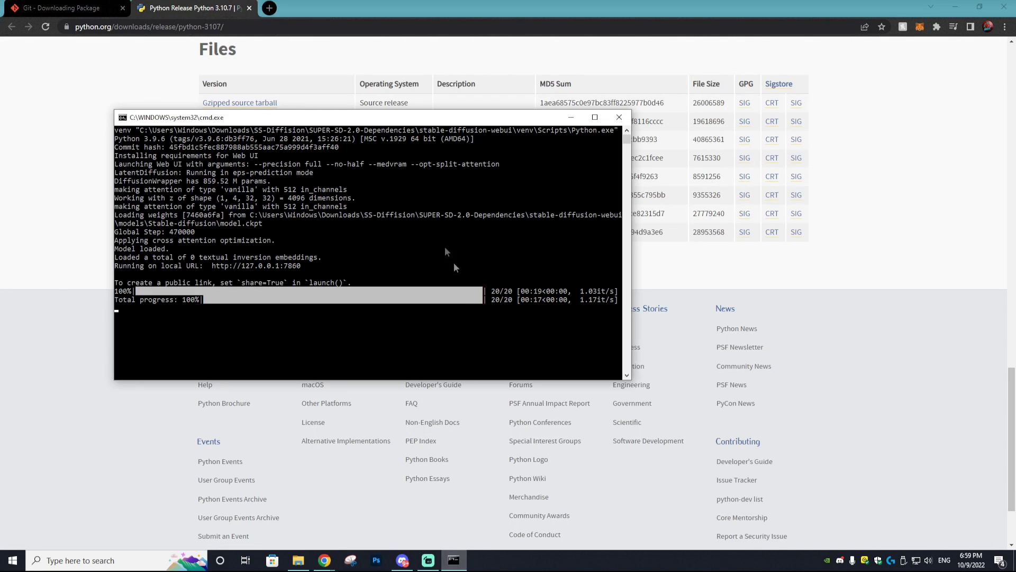
click(618, 117)
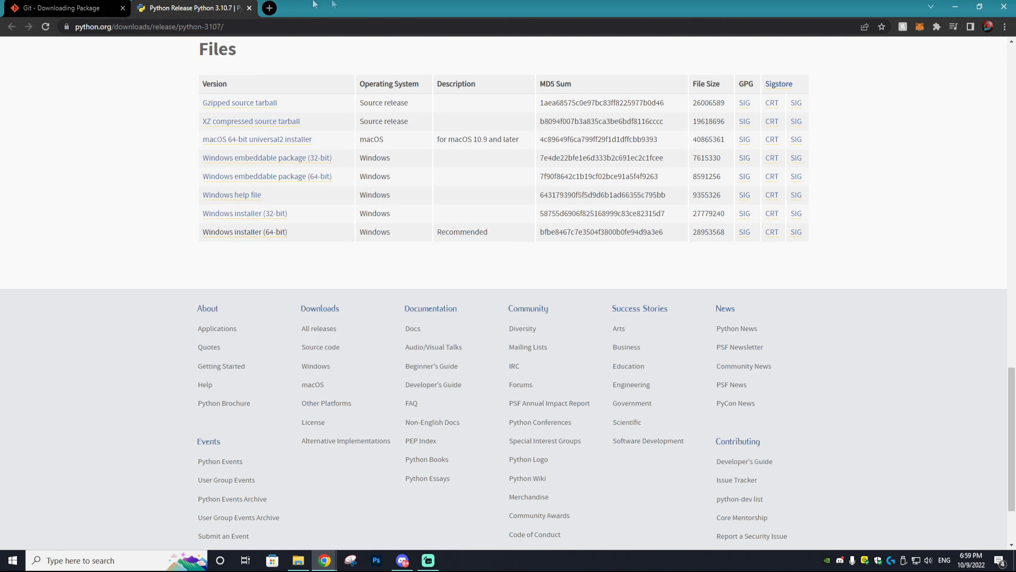
Relaunch the server by running webui-user.bat from the stable-diffusion-webui folder
click(299, 561)
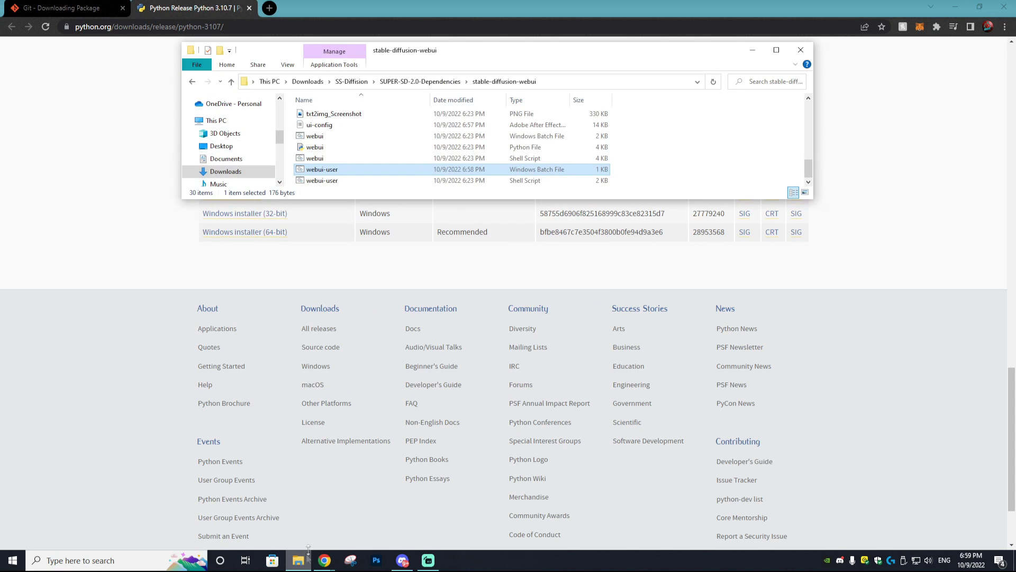
click(342, 82)
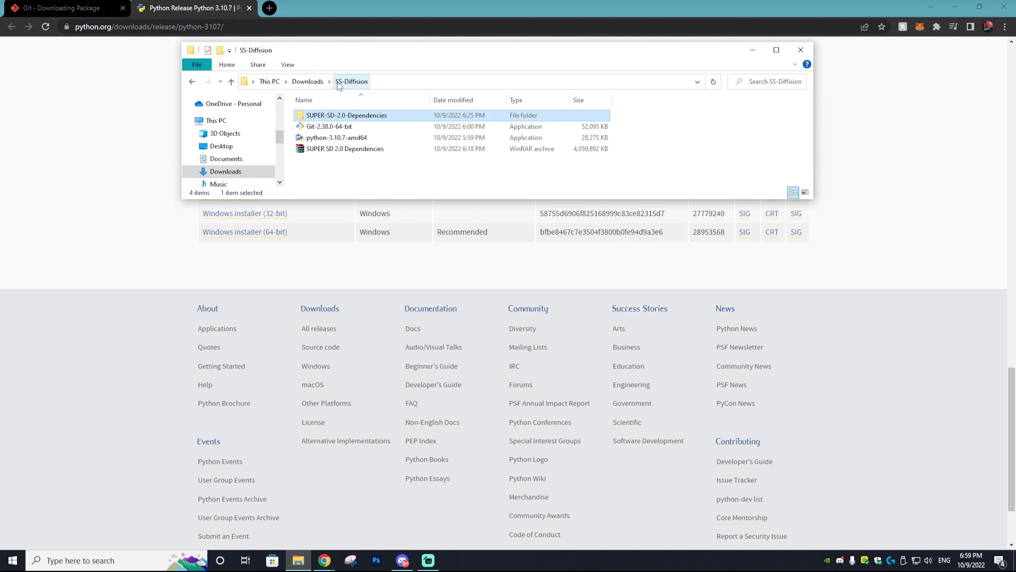
double_click(364, 117)
double_click(365, 115)
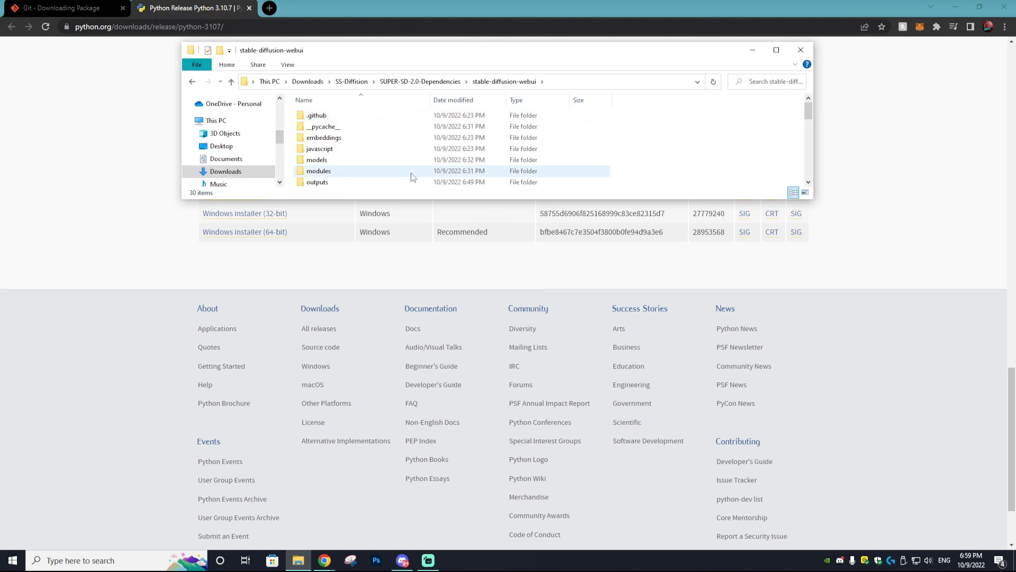
scroll(409, 172, down, 8)
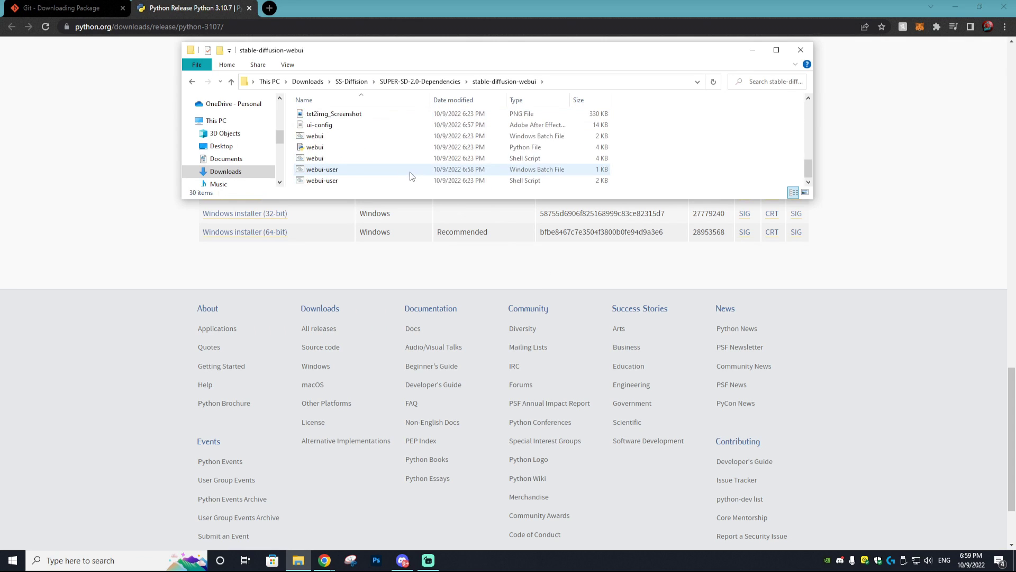
click(343, 171)
double_click(343, 170)
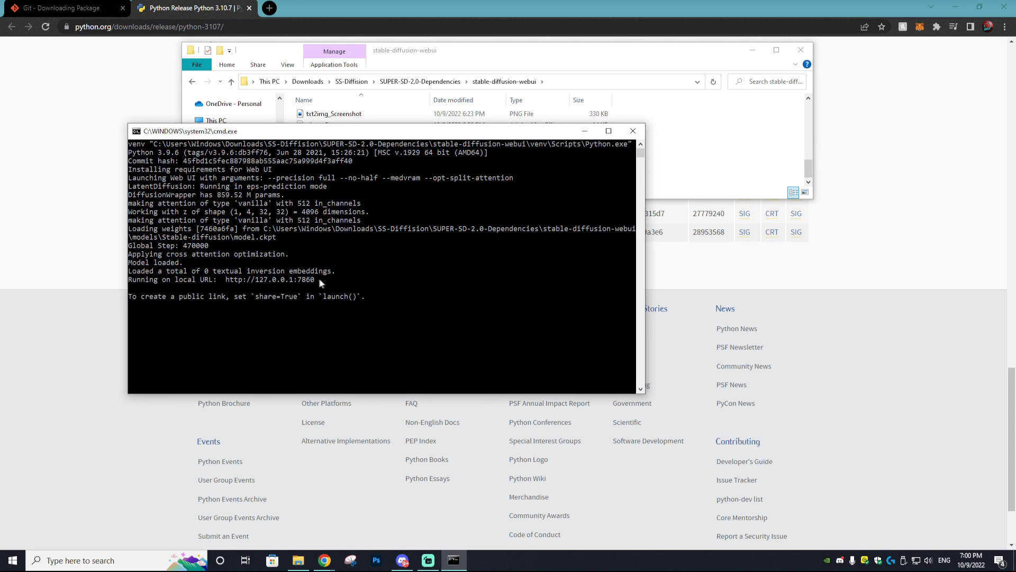
drag(314, 278, 230, 283)
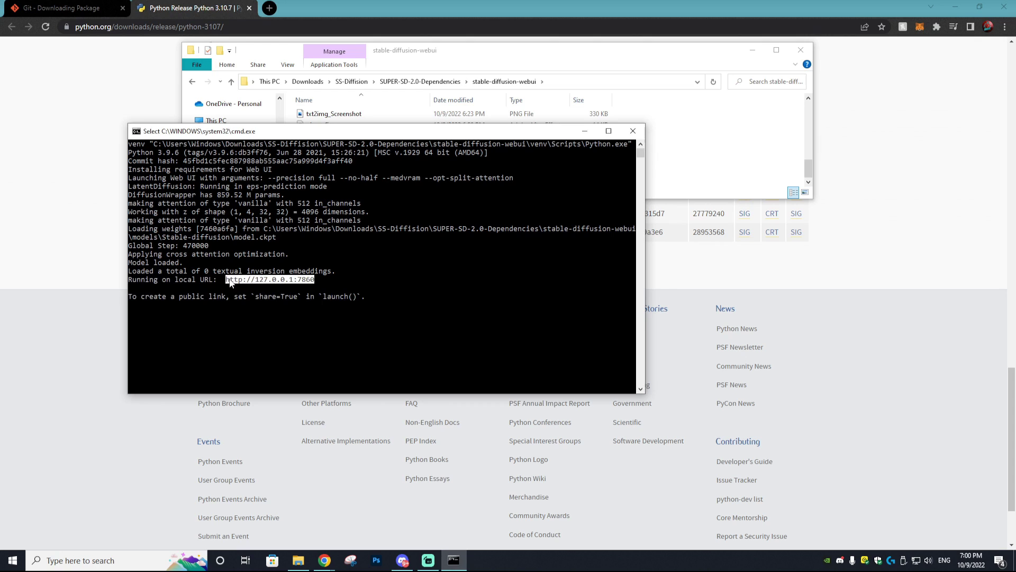
key(ctrl+c)
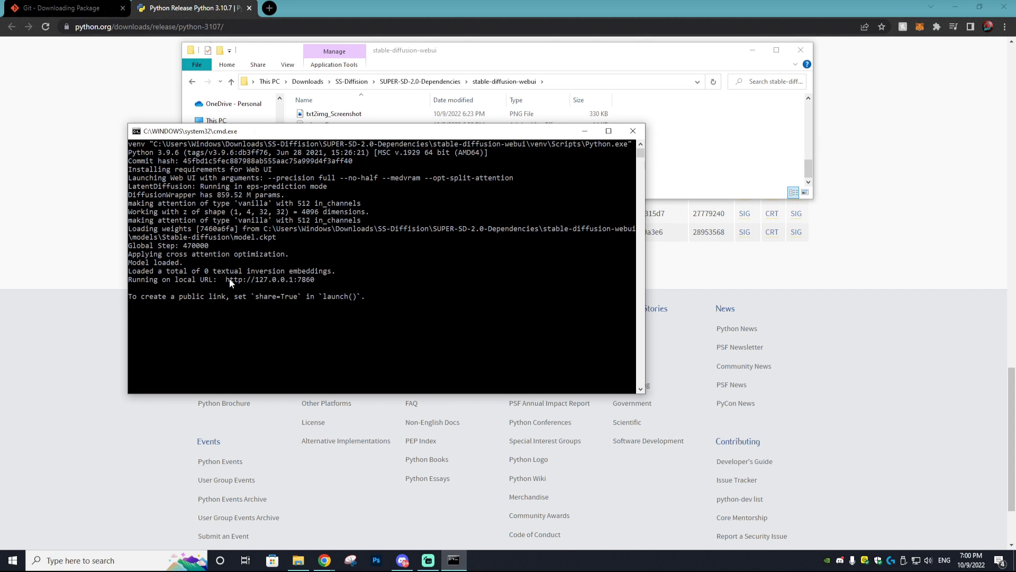
click(269, 7)
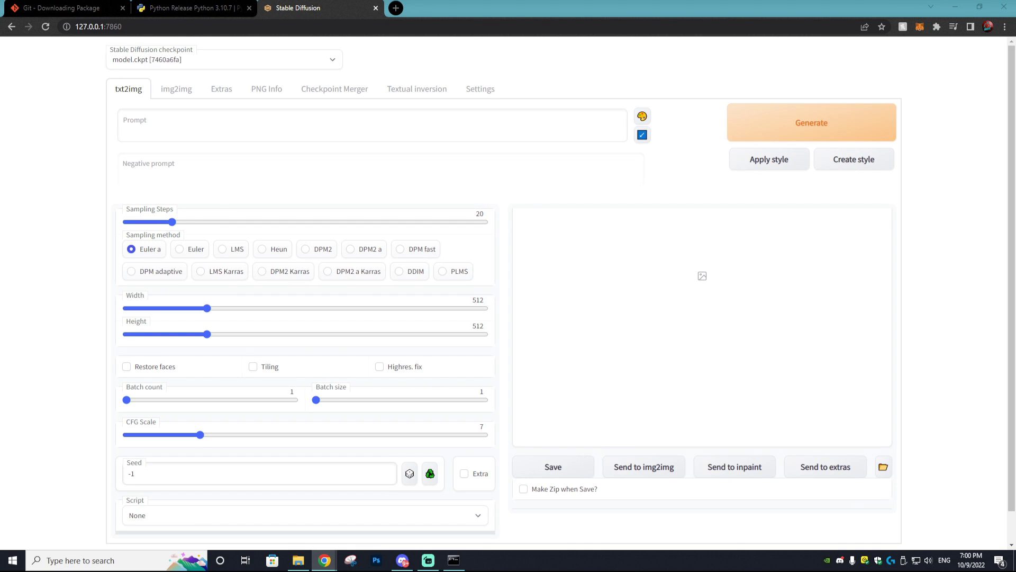
Generate with prompt 'Clown holding knife, corn field, balloons, halloween' and negative prompt 'color red'
click(274, 131)
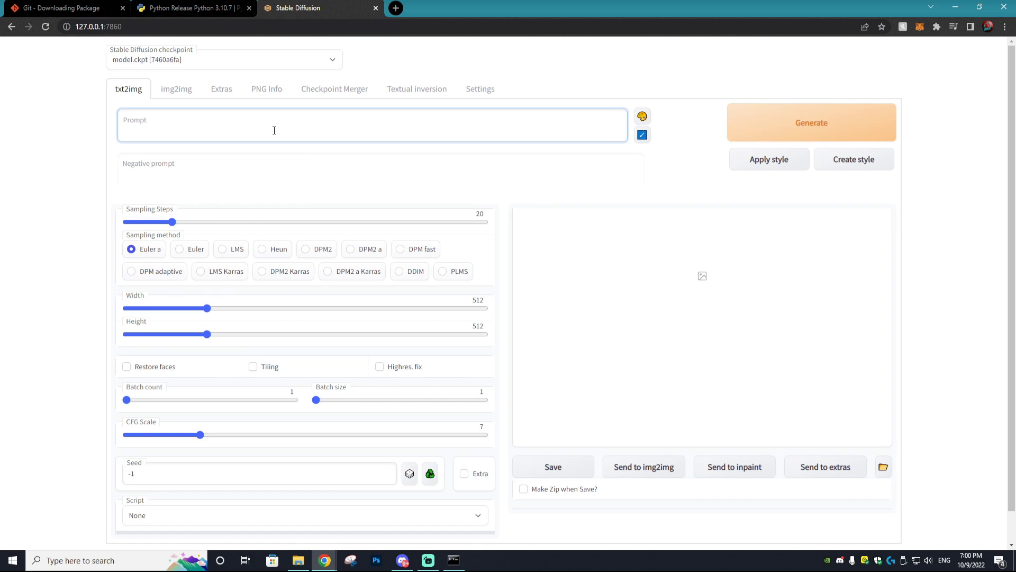
text(Clown holding knife, corn field)
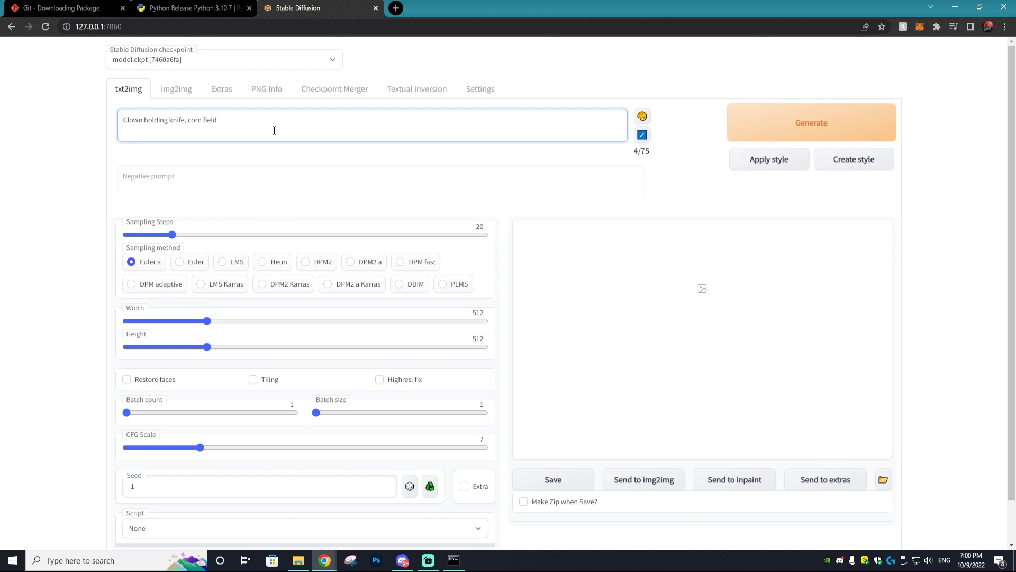
text(, balloons, halloween)
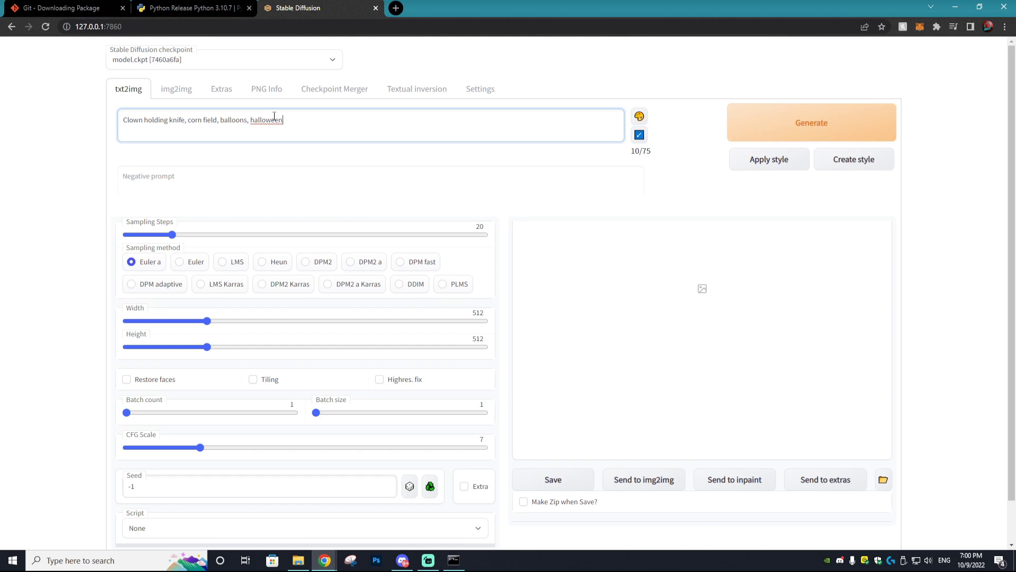
click(223, 181)
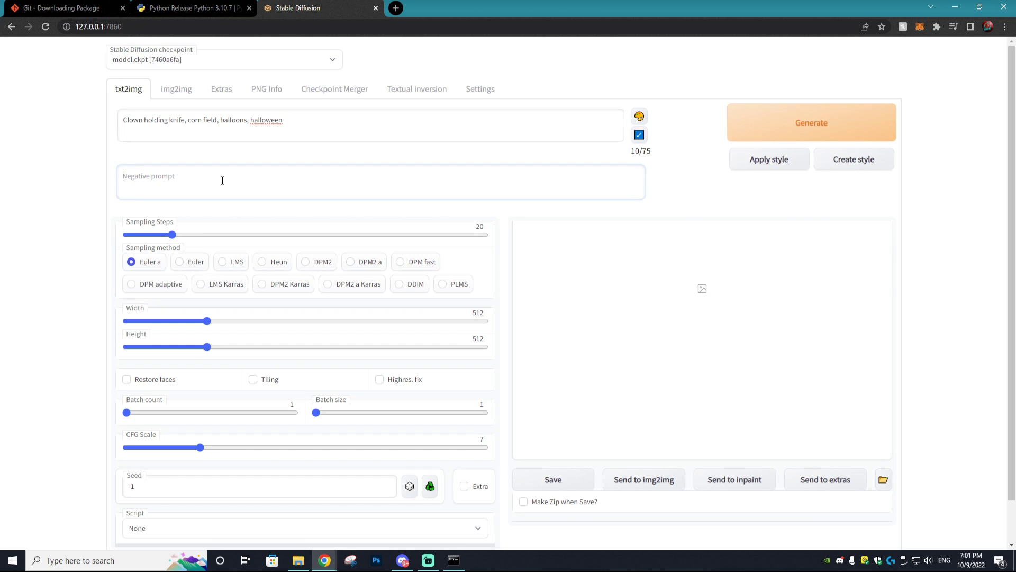
text(color red)
click(829, 121)
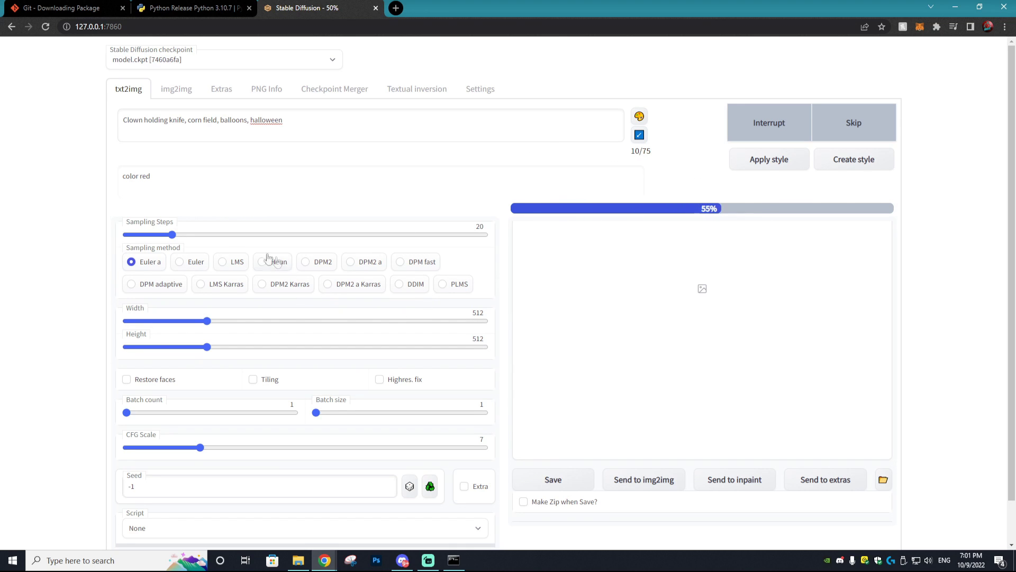
View the finished cornfield clown image enlarged
scroll(585, 317, down, 1)
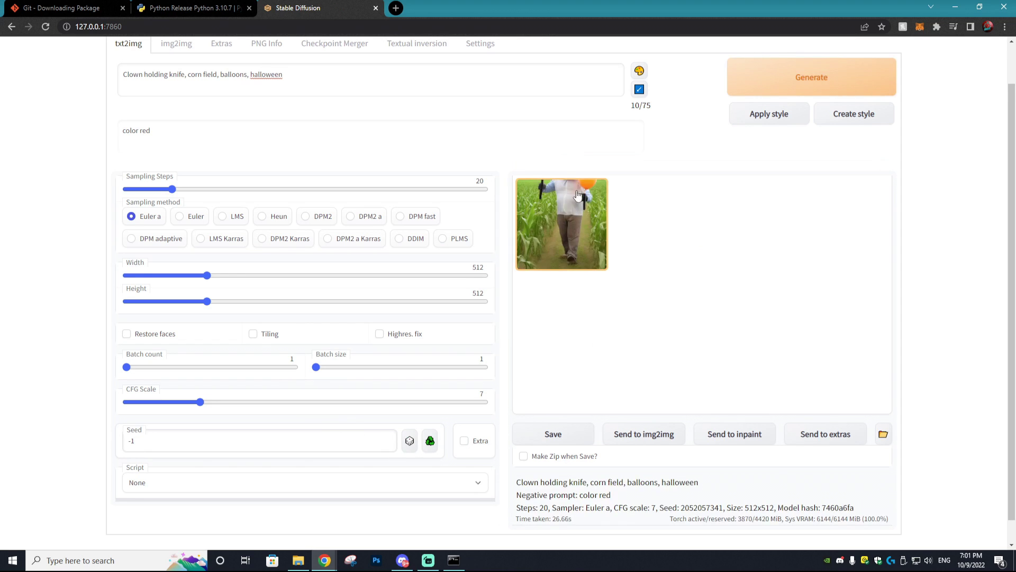
click(576, 197)
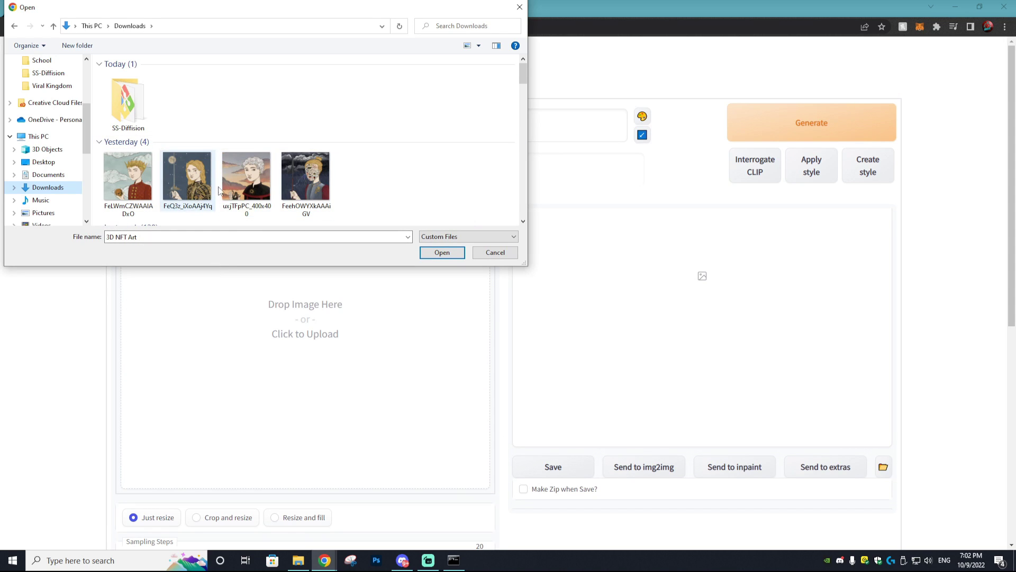
Upload the crowned king-holding-a-skull portrait into img2img
click(120, 171)
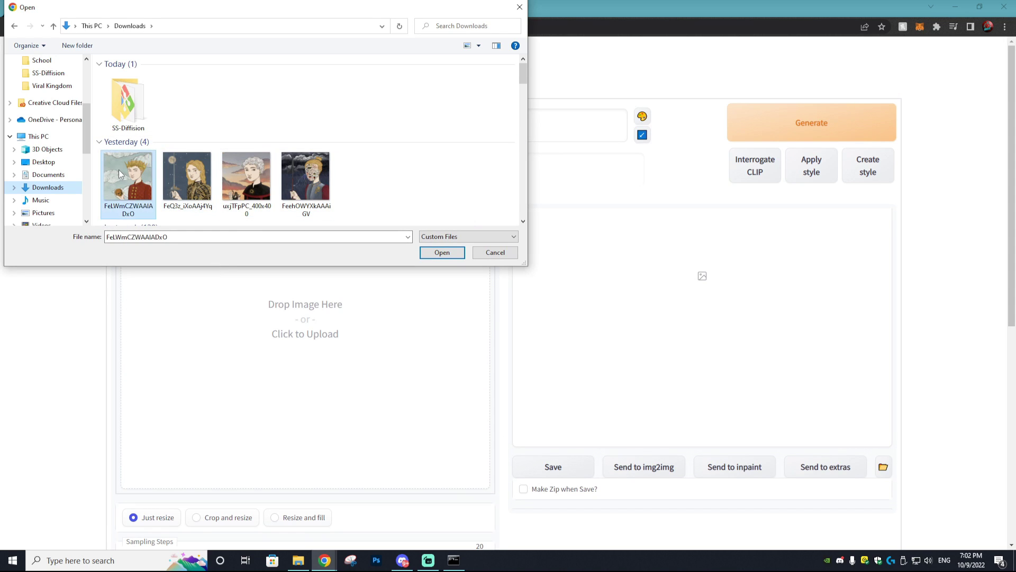
click(440, 251)
scroll(217, 259, down, 3)
scroll(254, 272, up, 2)
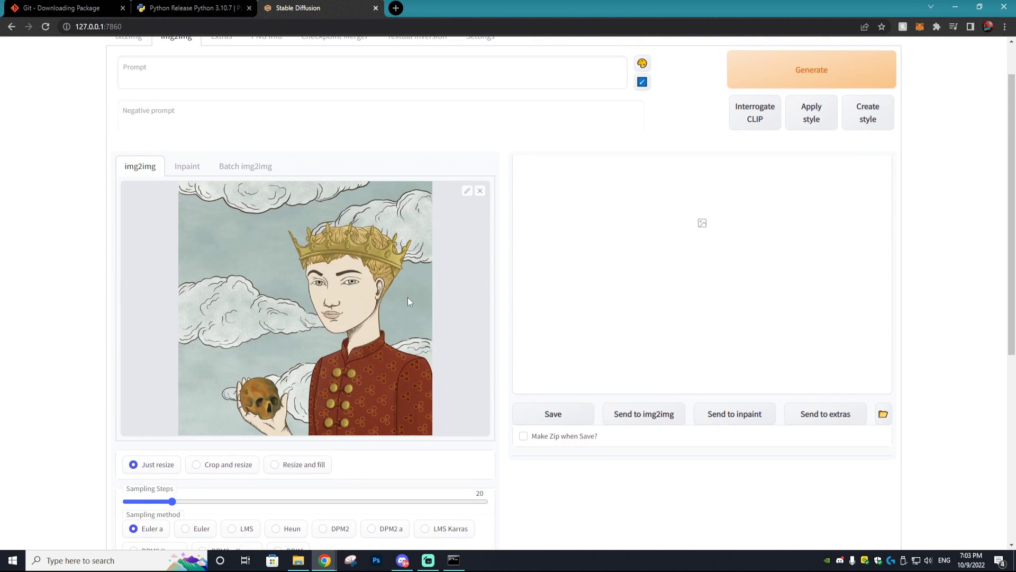
scroll(408, 301, up, 1)
Generate with prompt 'stormy background with tornado' and negative 'skull', then open Batch img2img's input directory
click(153, 100)
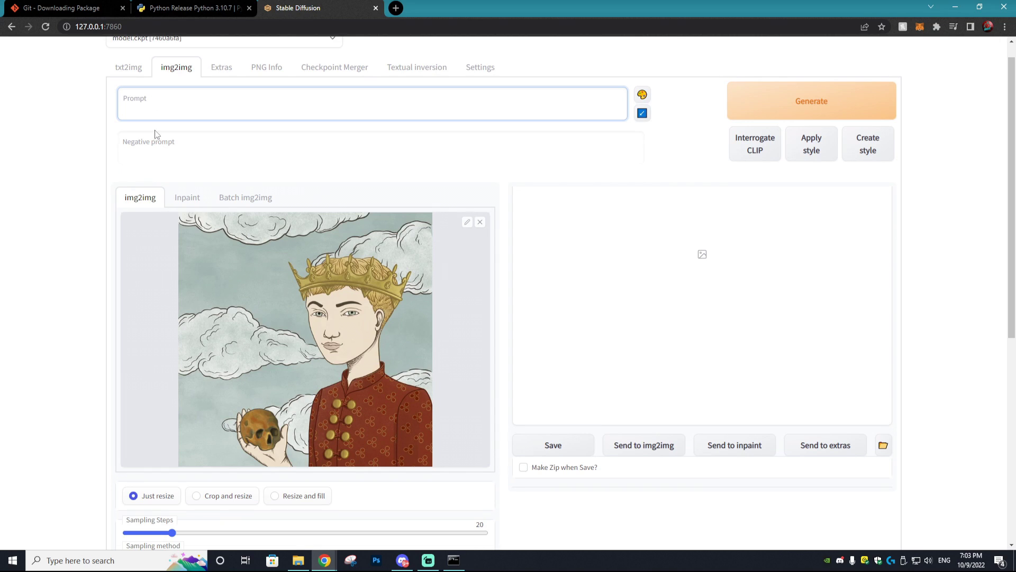
click(175, 153)
text(s)
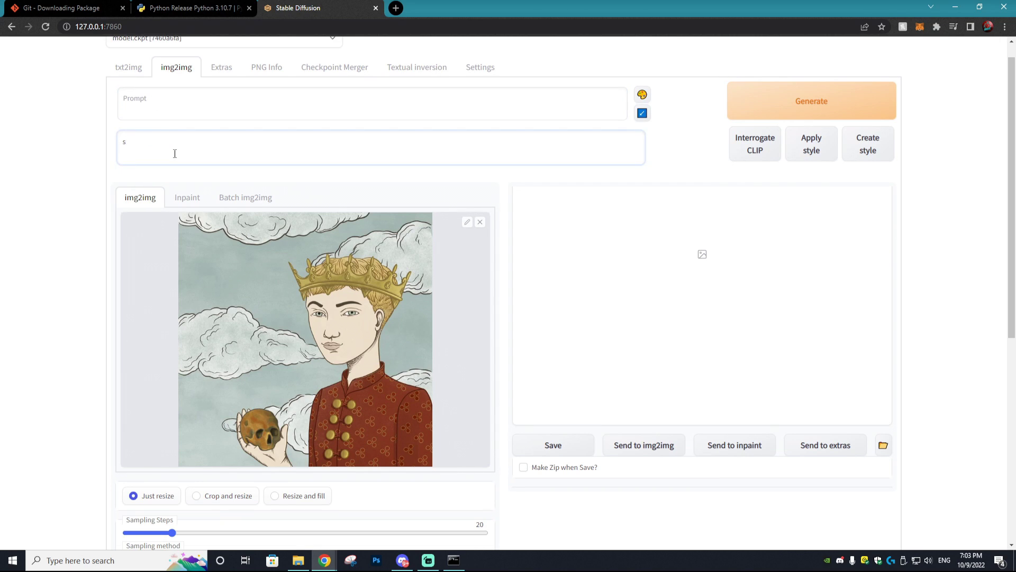
text(jkull)
click(188, 111)
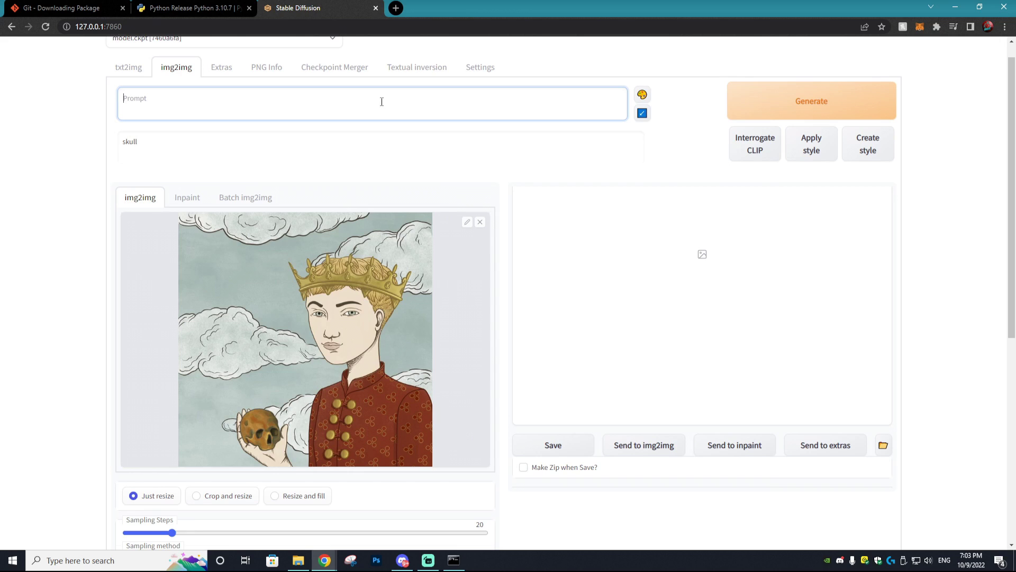
text(stormy backgroun)
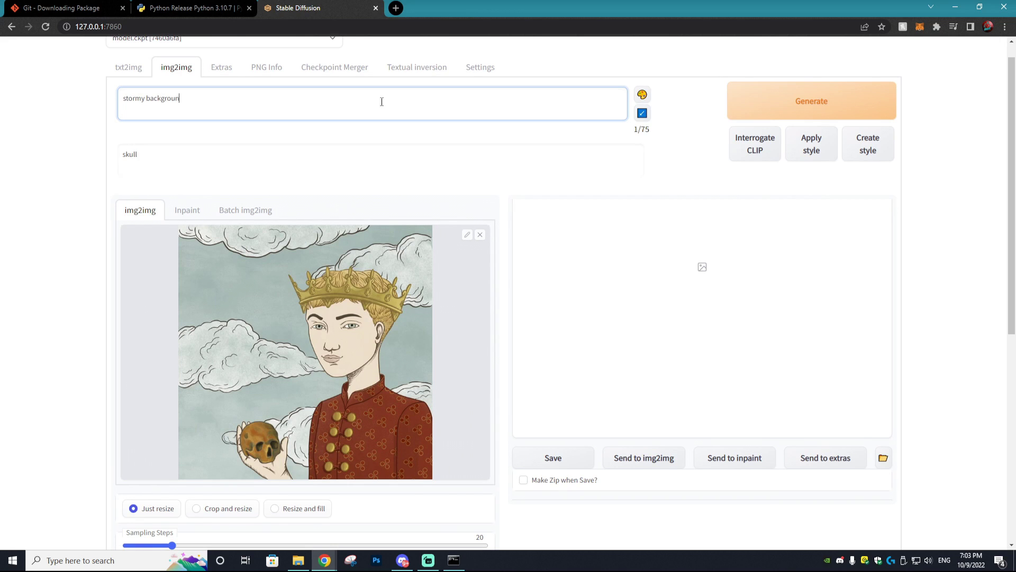
text(d with tornado)
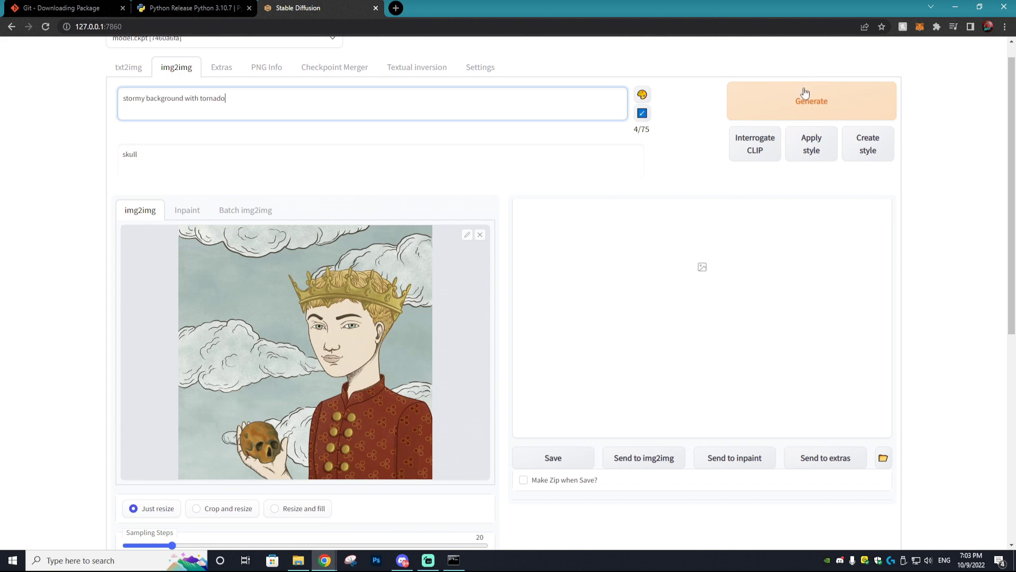
click(805, 93)
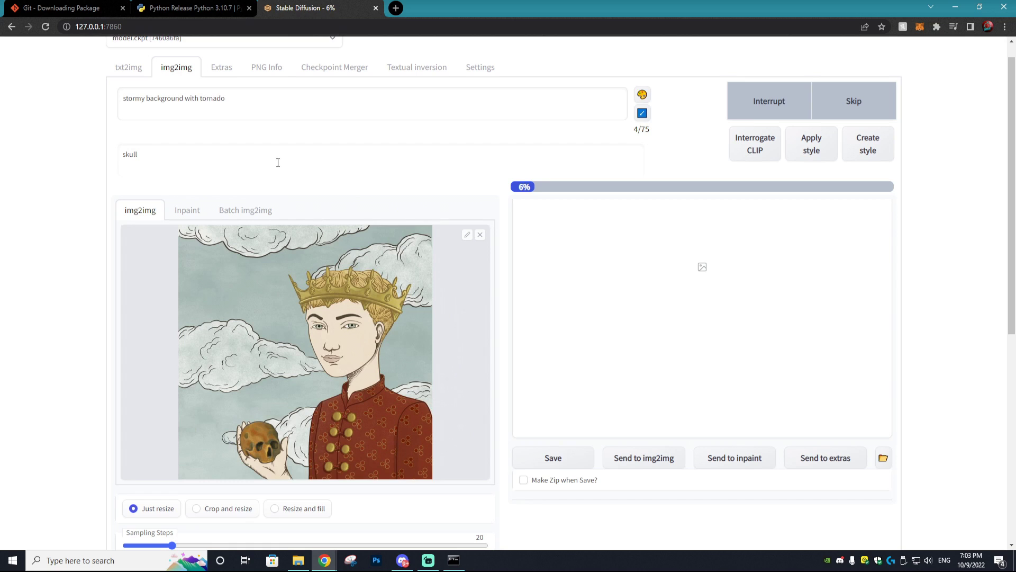
click(263, 211)
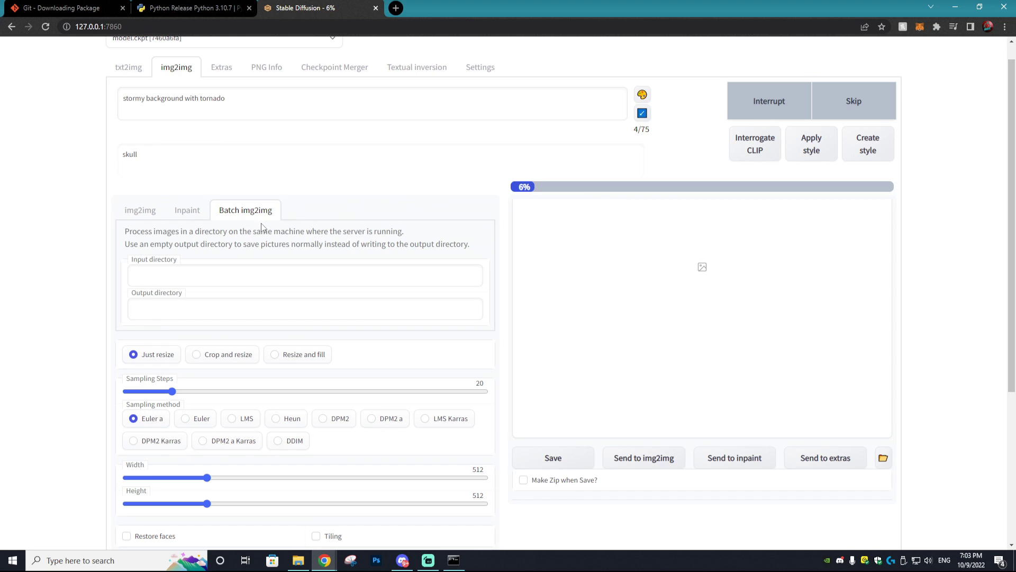
click(180, 280)
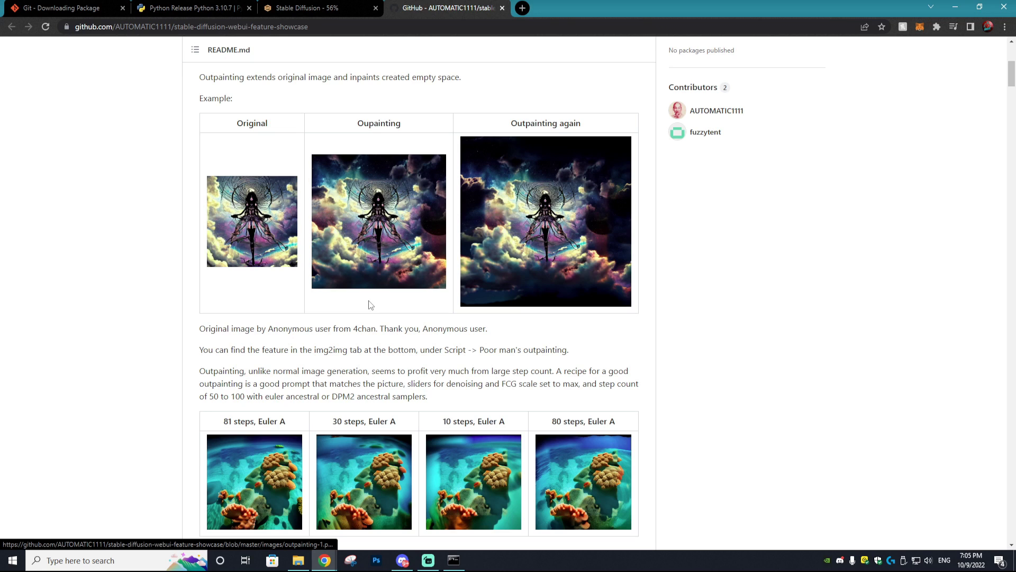
Scroll through the GitHub feature showcase's outpainting examples
scroll(465, 156, down, 9)
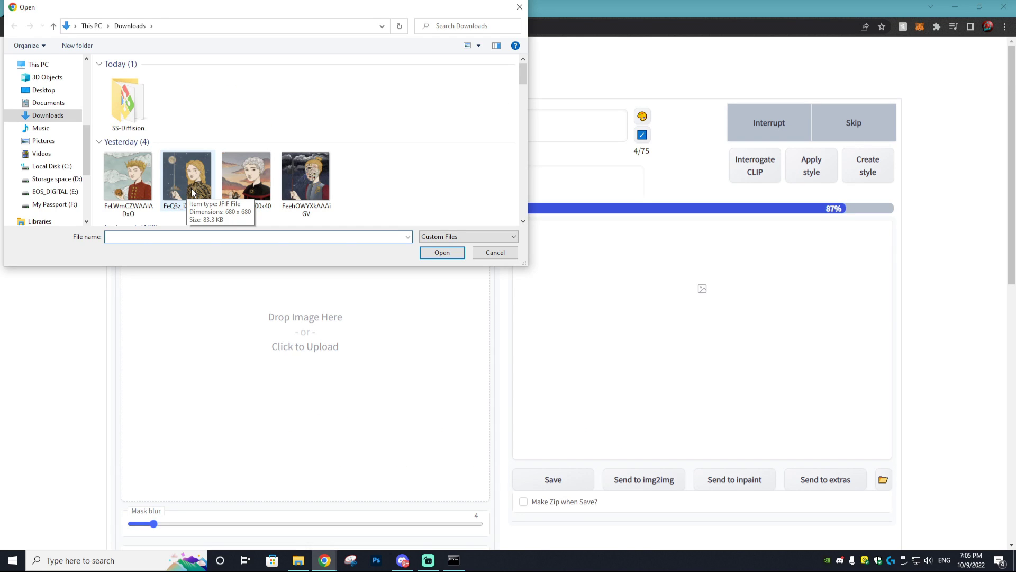
Upload the king portrait to Inpaint and paint over the skull with an enlarged mask brush
click(196, 192)
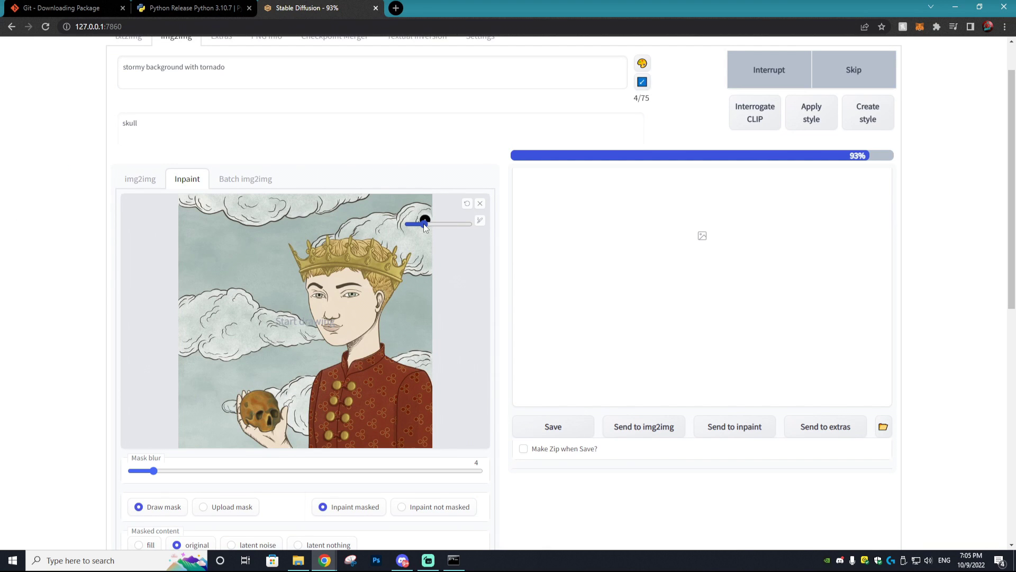
drag(424, 223, 433, 224)
drag(258, 397, 259, 424)
Preview the inpainted result full screen, then regenerate with the teal background prompt
scroll(116, 294, down, 7)
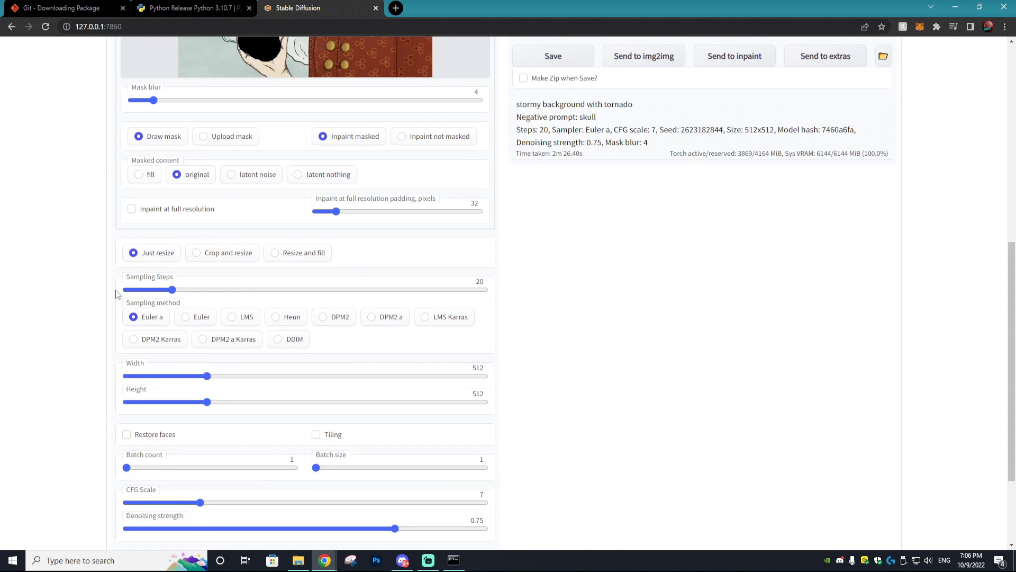
scroll(519, 245, up, 1)
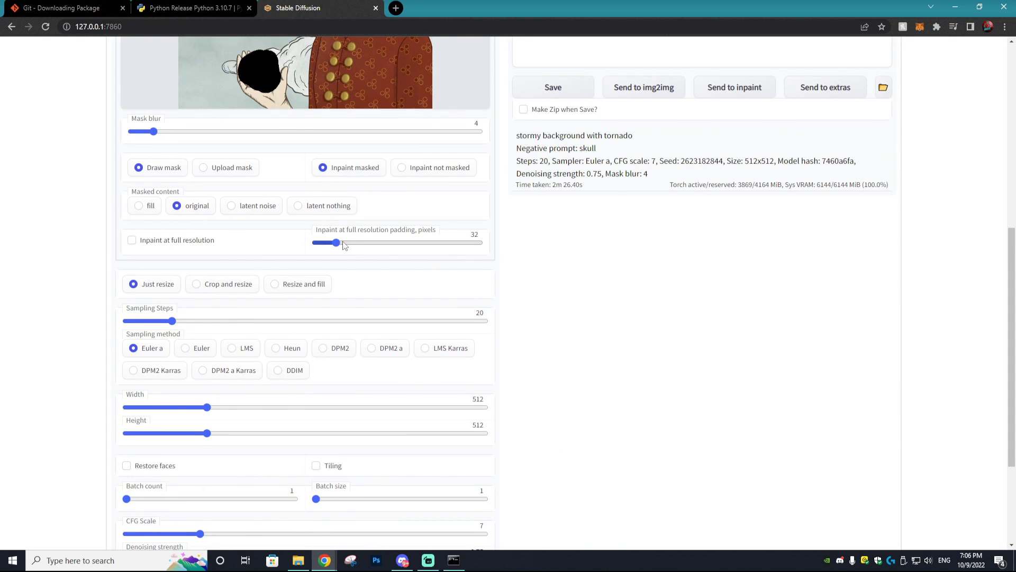
scroll(275, 256, up, 1)
scroll(274, 259, up, 7)
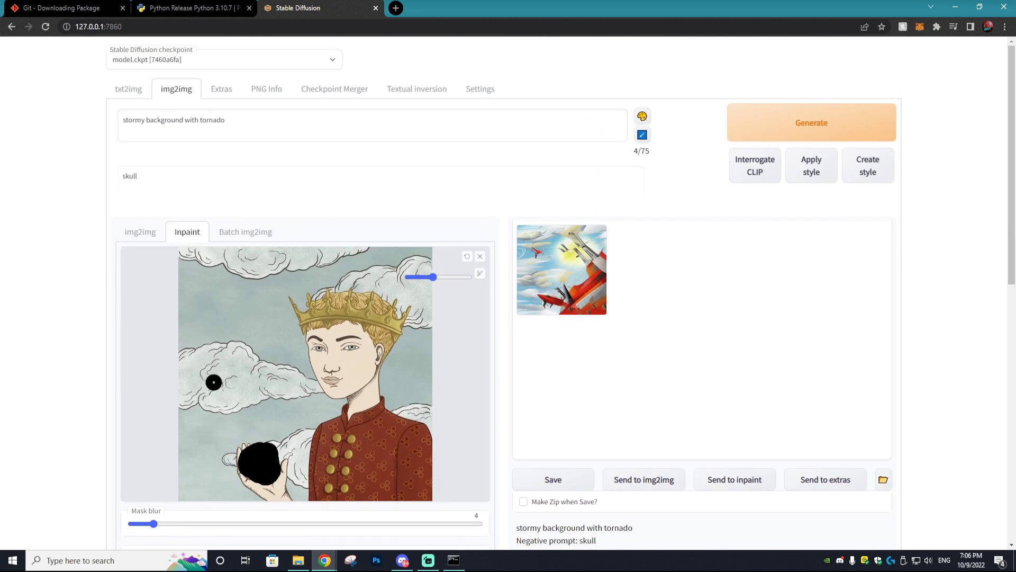
click(583, 276)
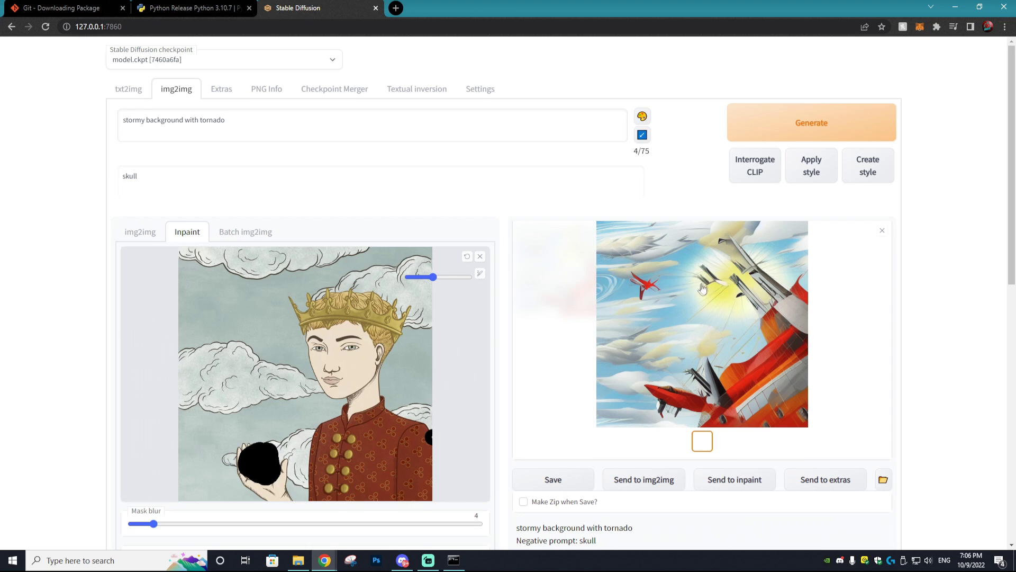
click(744, 286)
click(268, 201)
key(ctrl+Return)
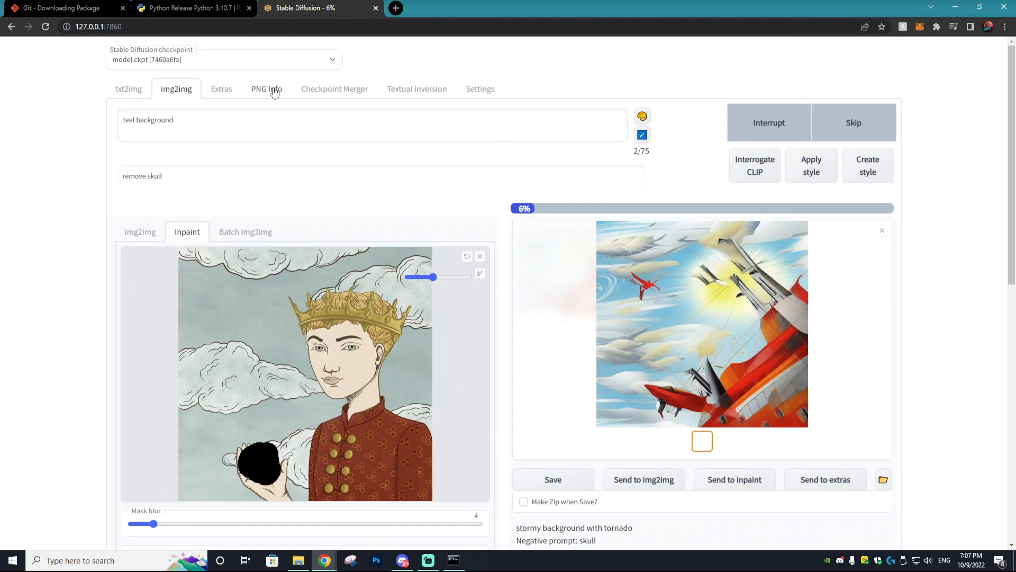
click(334, 89)
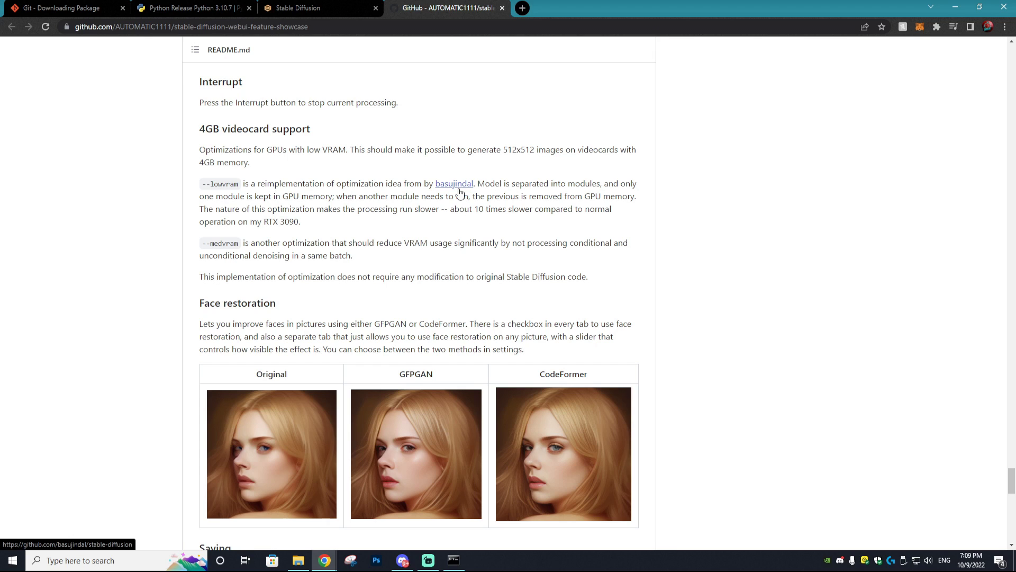
Scroll the GitHub README to Face restoration and highlight 'GFPGAN' in the comparison table
scroll(473, 208, down, 3)
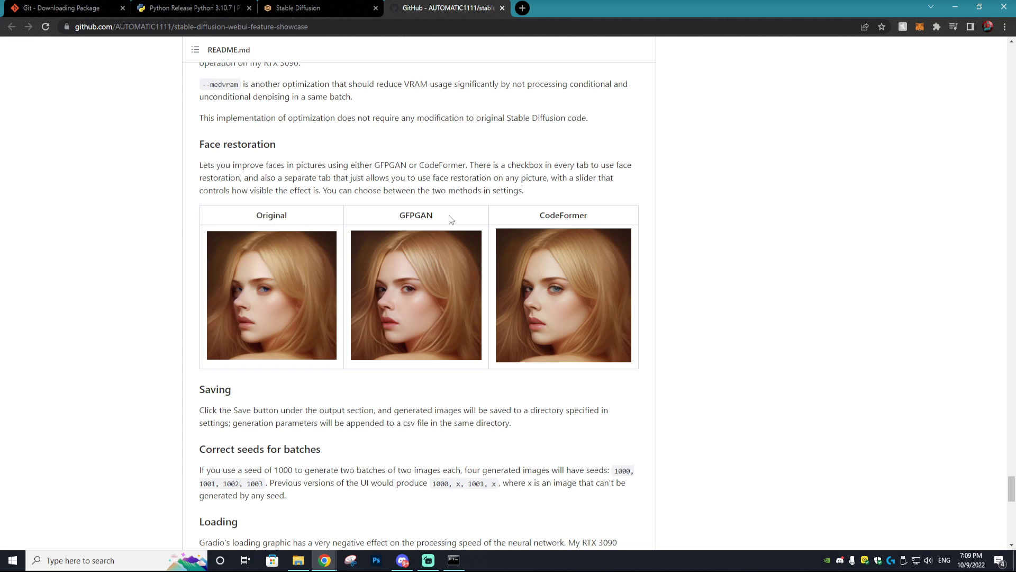
drag(437, 217, 399, 217)
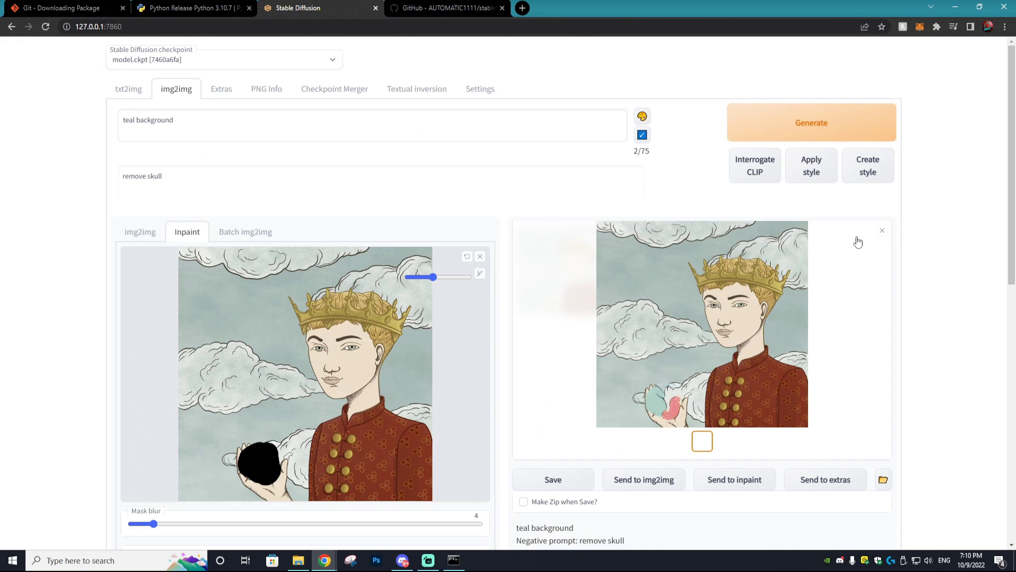
scroll(858, 242, down, 2)
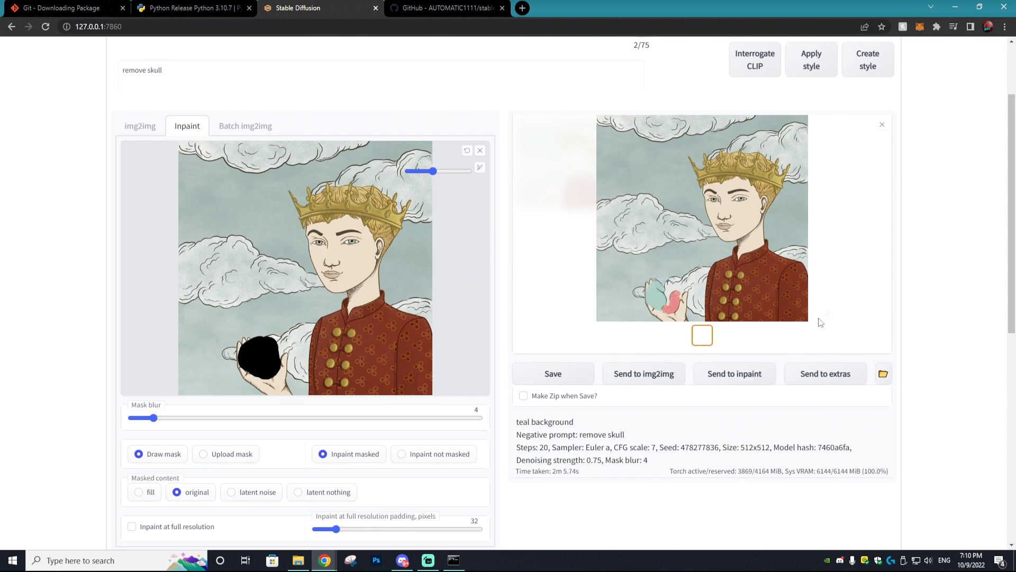
scroll(576, 219, down, 3)
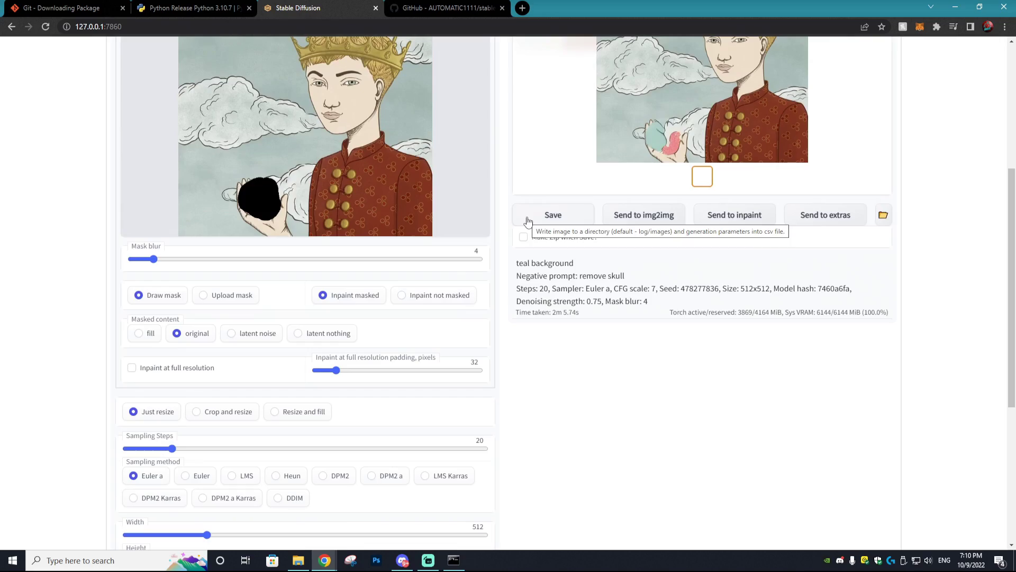
click(392, 7)
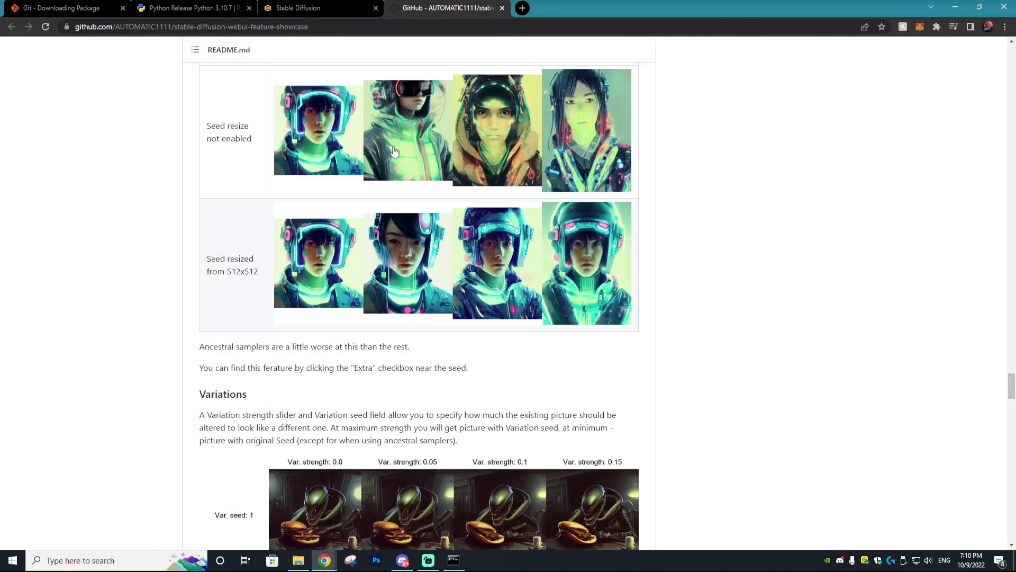
scroll(539, 255, up, 15)
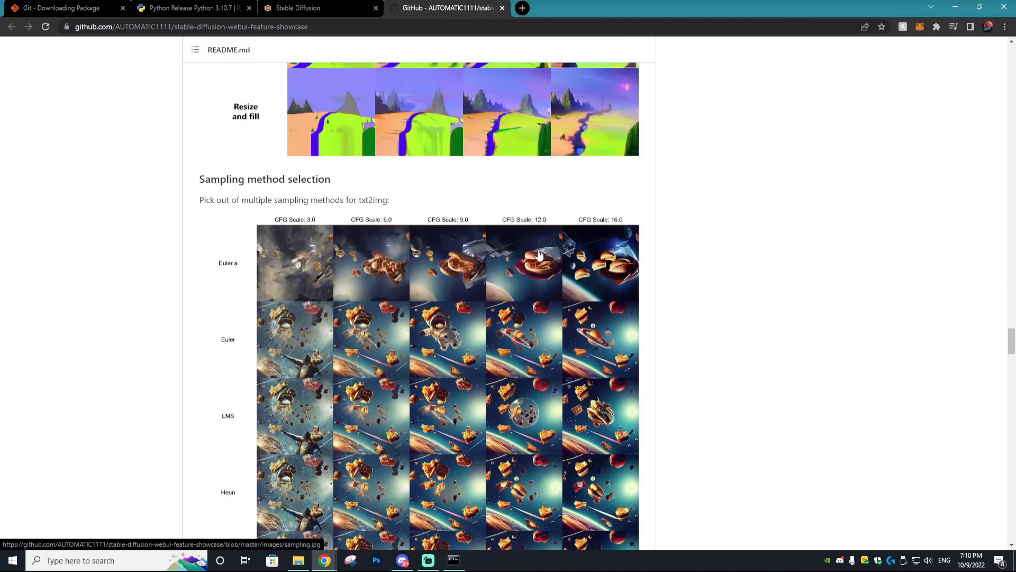
scroll(539, 255, up, 10)
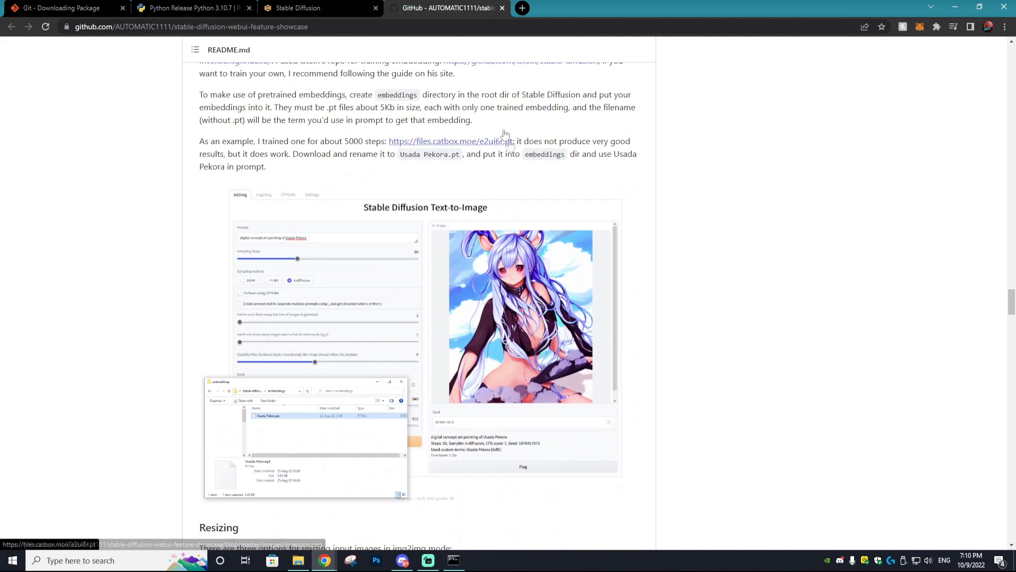
key(ctrl+shift+Tab)
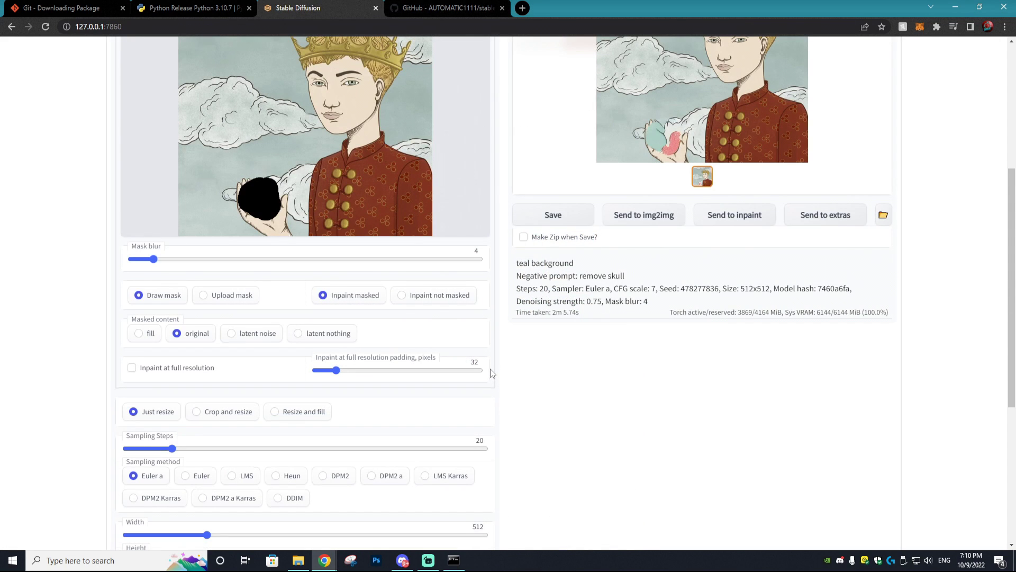
scroll(490, 369, up, 5)
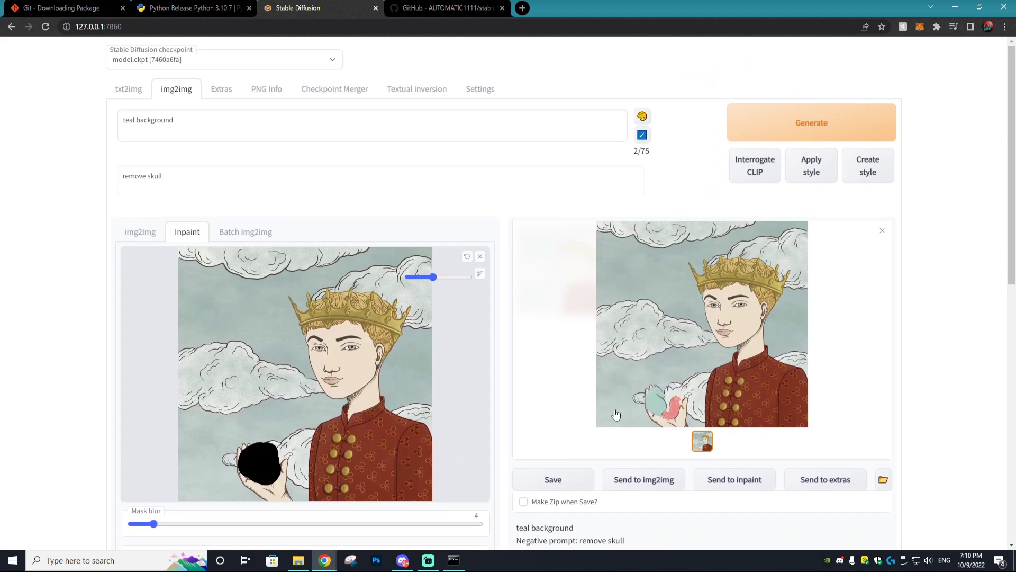